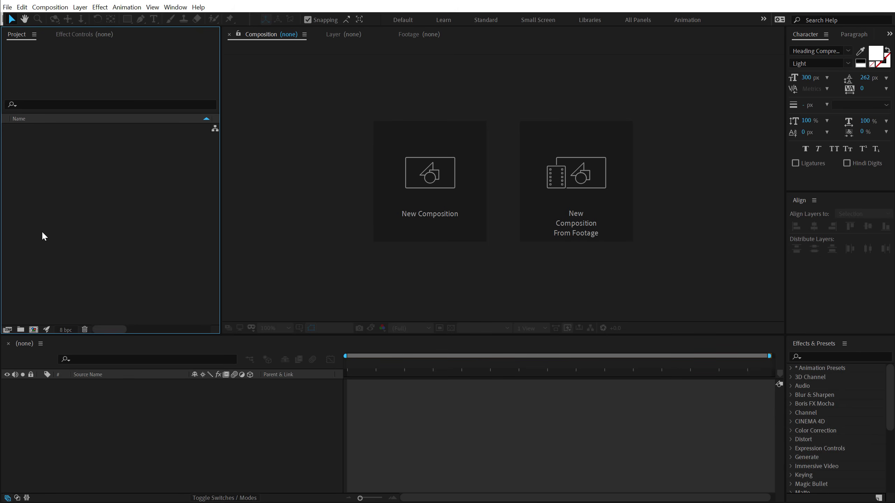
Create a 1920×1080 composition named Render with the aspect ratio locked
left_click(411, 190)
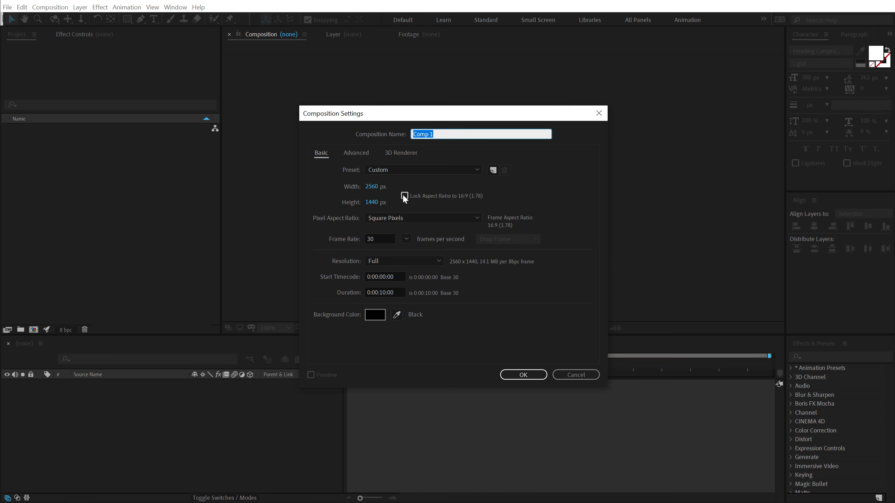
left_click(404, 195)
left_click(369, 186)
type("1920")
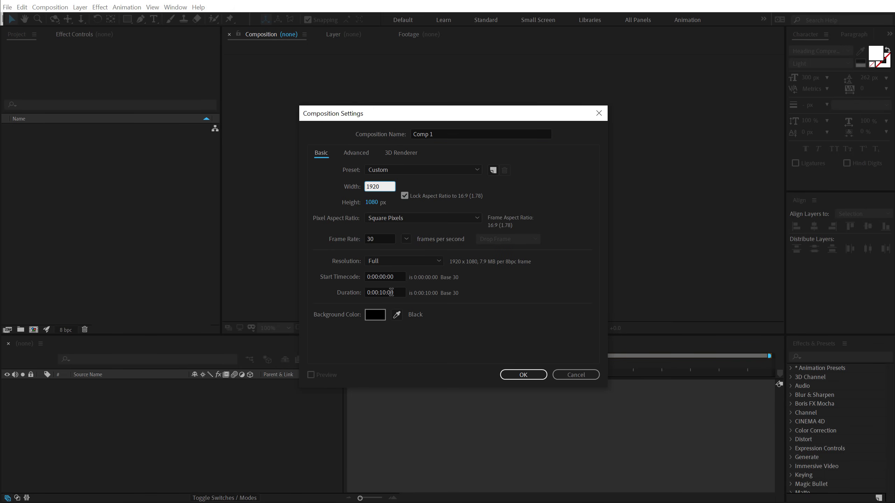
left_click(443, 137)
type("Render")
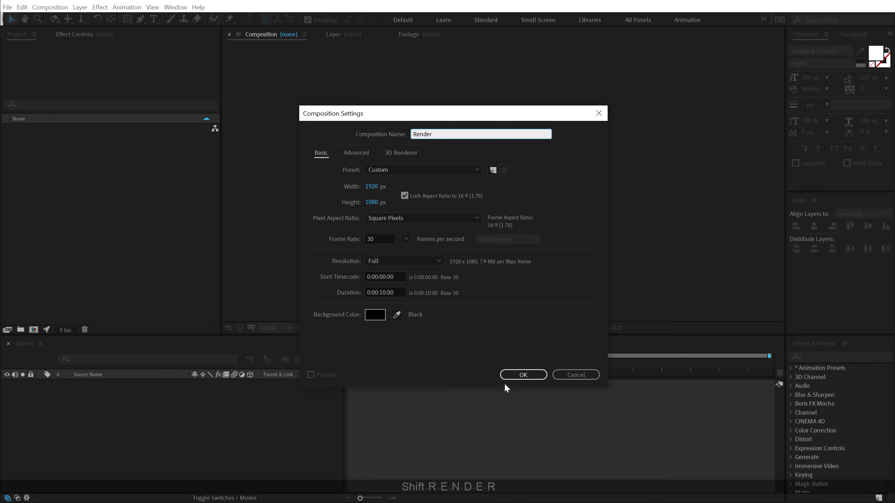
left_click(517, 375)
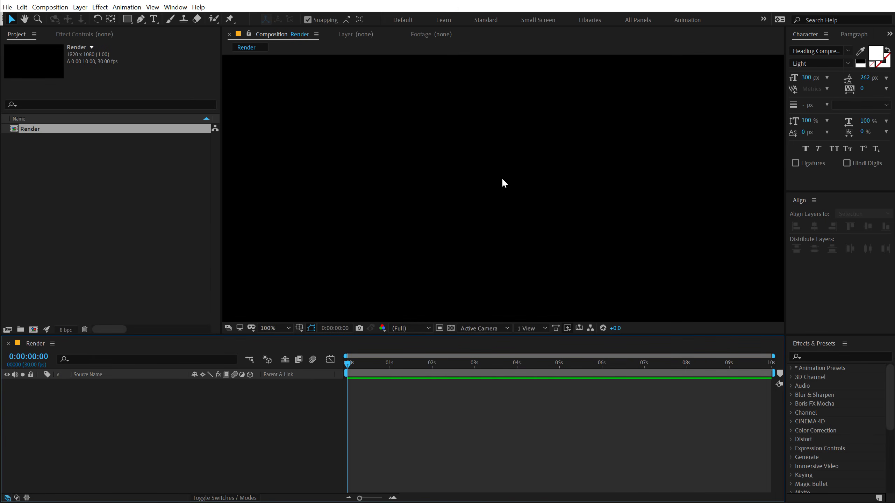
Create a second composition named Circle_01
left_click(117, 281)
left_click(34, 329)
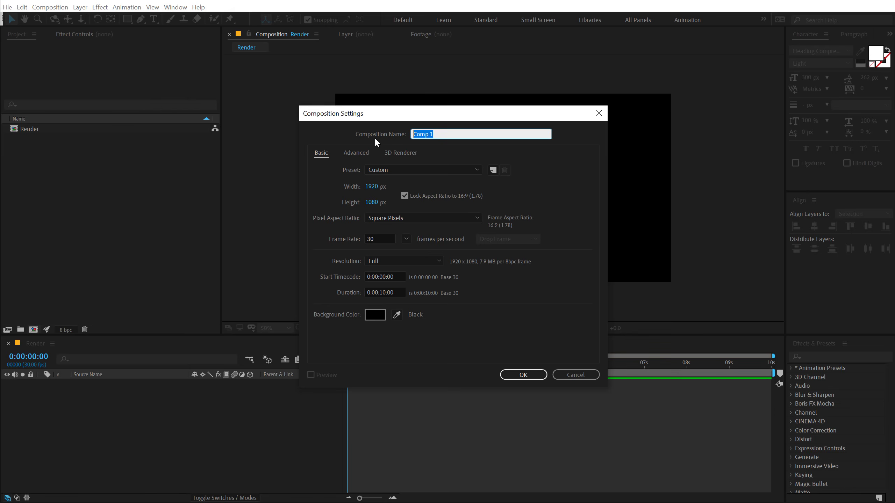
type("Circle_01")
left_click(518, 373)
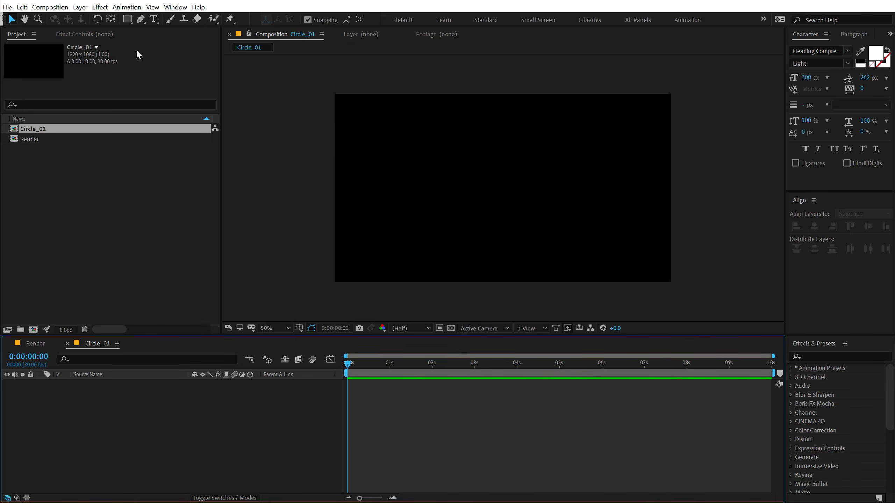
Draw a no-fill stroked ellipse and centre it horizontally and vertically in the composition
left_click_drag(127, 20, 176, 40)
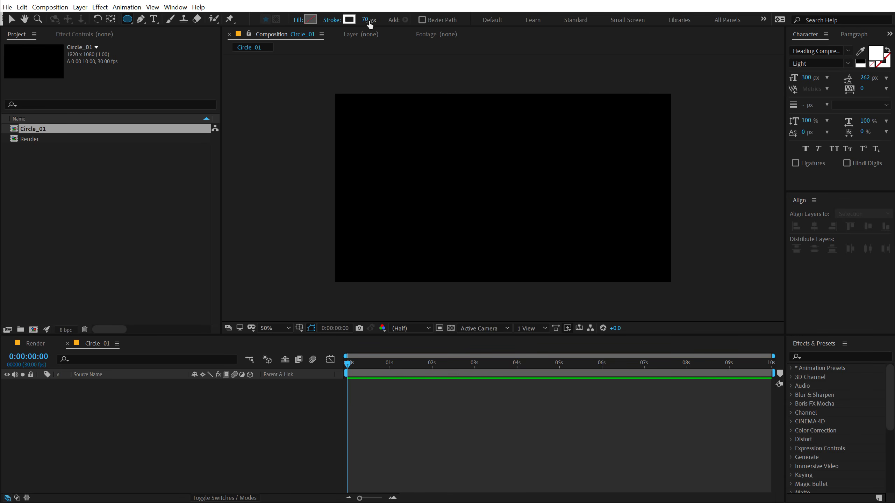
left_click(298, 19)
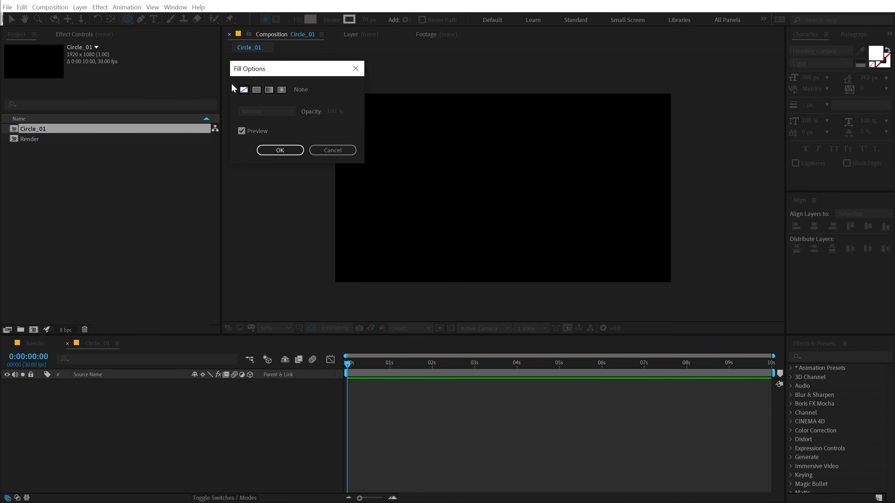
left_click(282, 151)
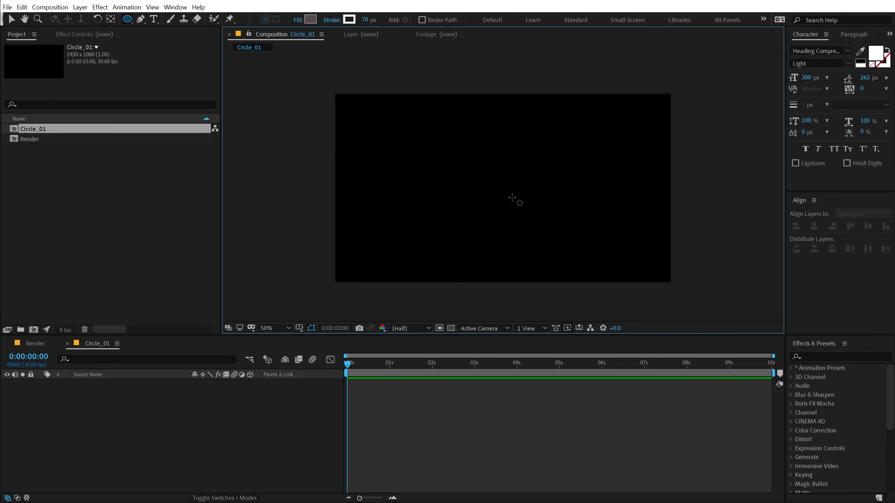
mouse_move(503, 188)
left_mouse_down()
mouse_move(541, 212)
mouse_move(539, 226)
mouse_move(581, 266)
left_mouse_up()
left_click(11, 18)
left_click(813, 226)
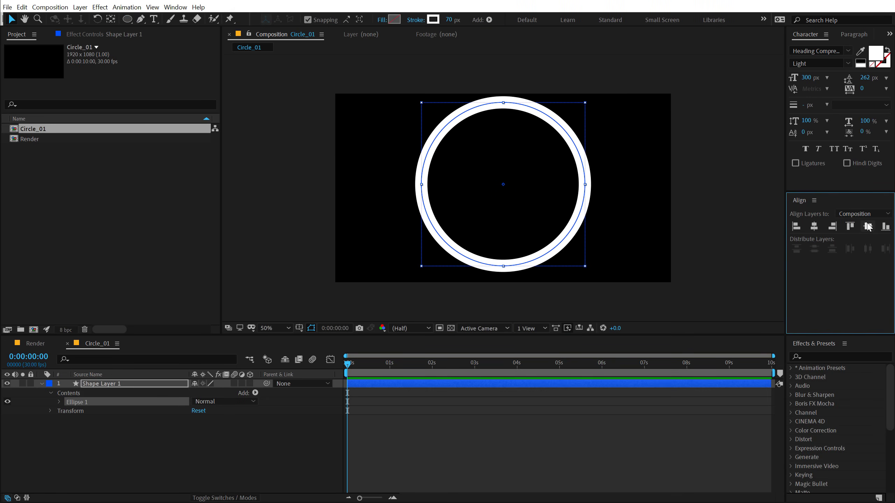
left_click(867, 226)
Set the ellipse path size to 950
left_click(59, 402)
left_click(69, 411)
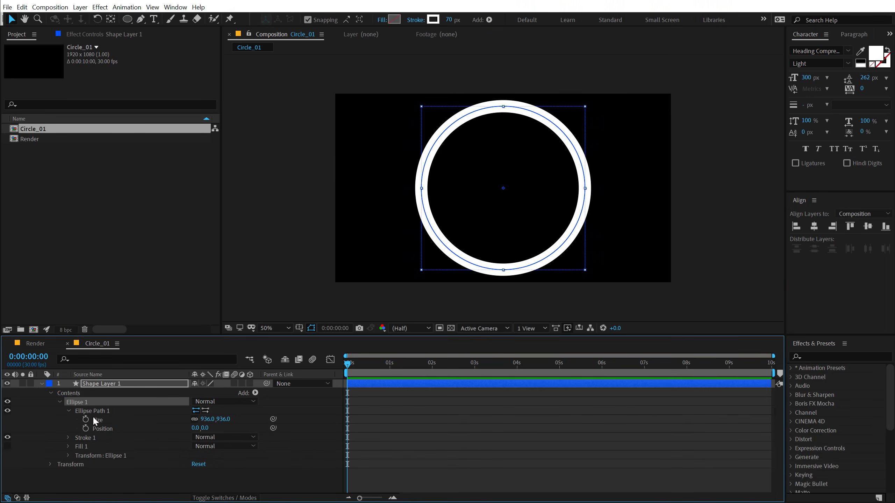
left_click_drag(224, 421, 233, 421)
left_click(219, 419)
type("950")
key("Return")
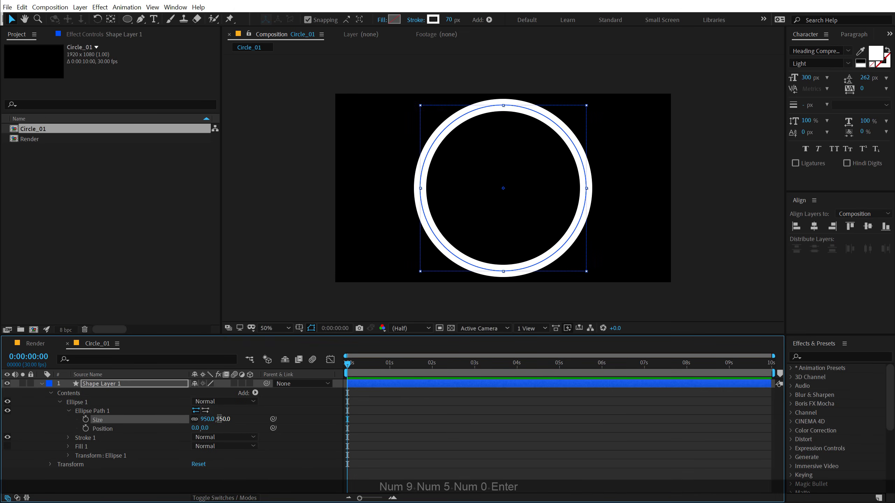
Add Trim Paths to the circle with End at 25%, leaving a quarter arc
left_click(42, 384)
left_click(140, 462)
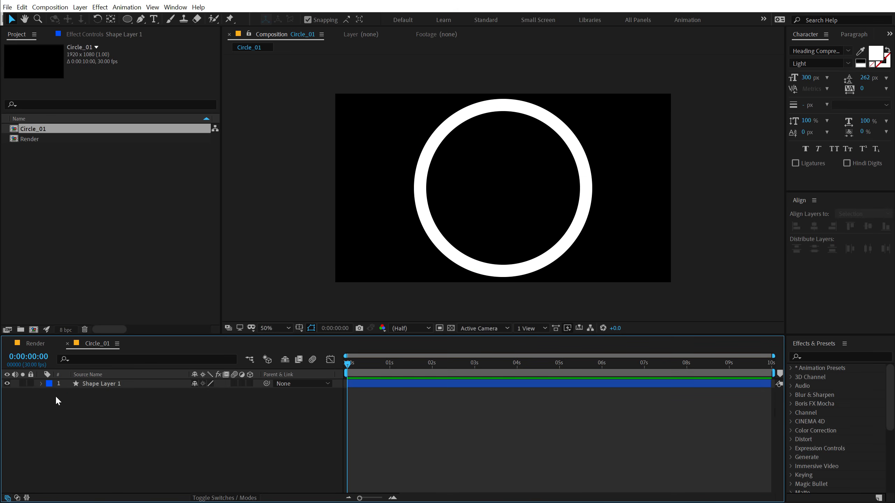
left_click(51, 384)
left_click(41, 383)
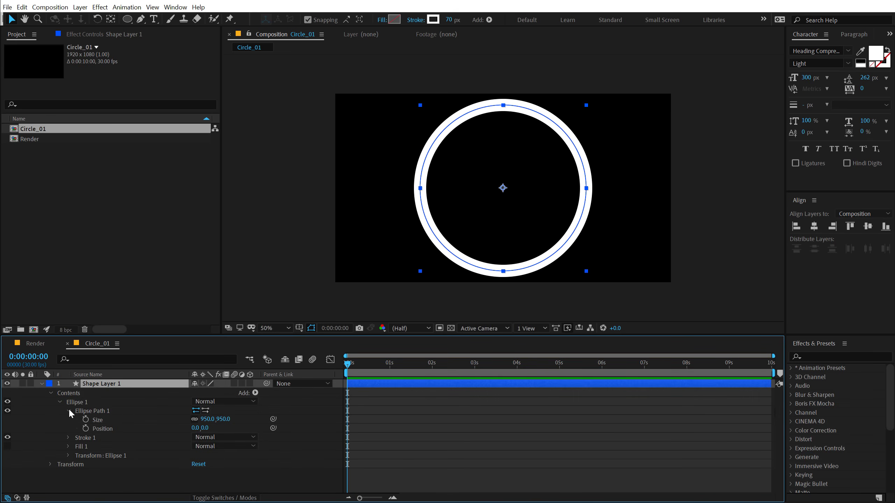
left_click(69, 410)
left_click(254, 393)
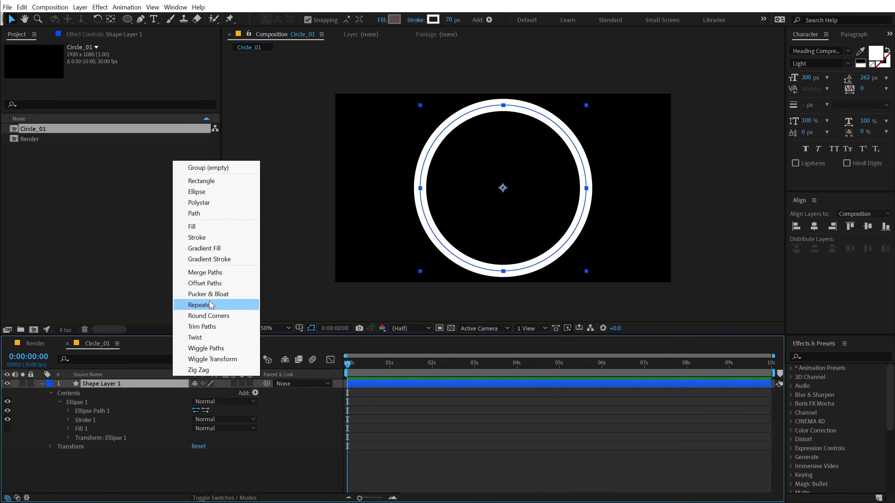
left_click(213, 327)
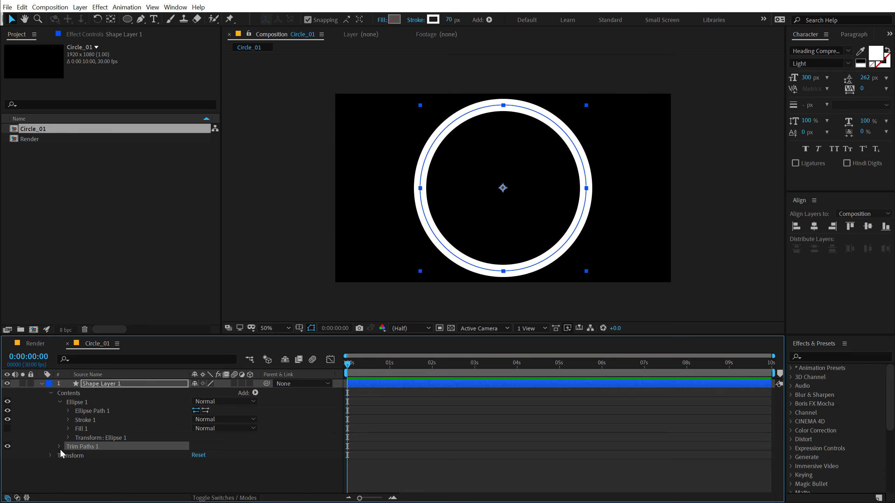
left_click(60, 449)
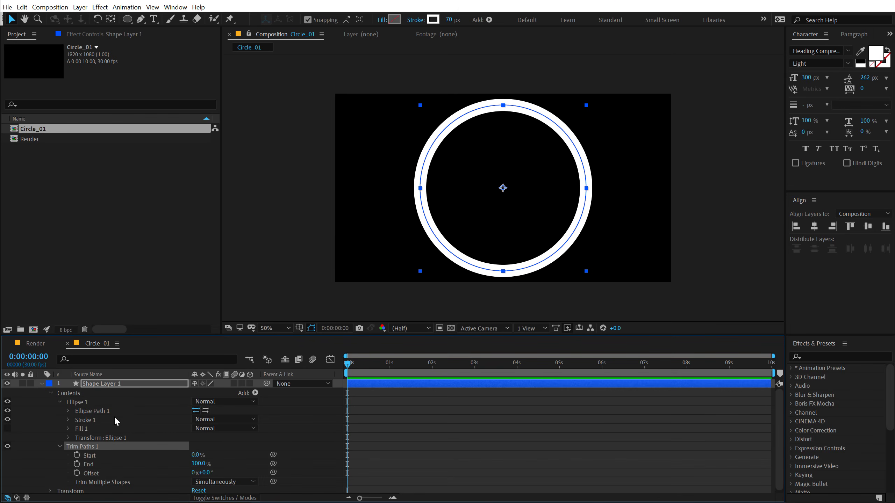
left_click(200, 463)
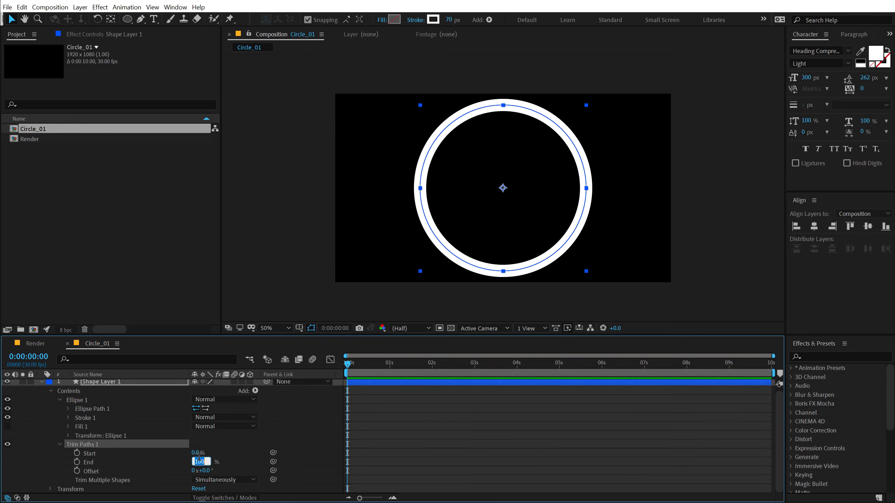
type("25")
key("Return")
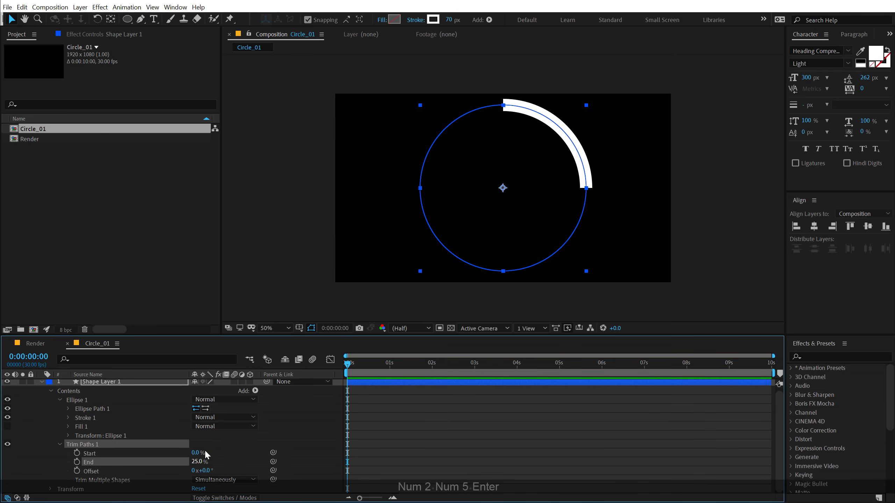
Apply Gradient Ramp to the arc, placing its points at the circle's top and right edge
left_click(42, 382)
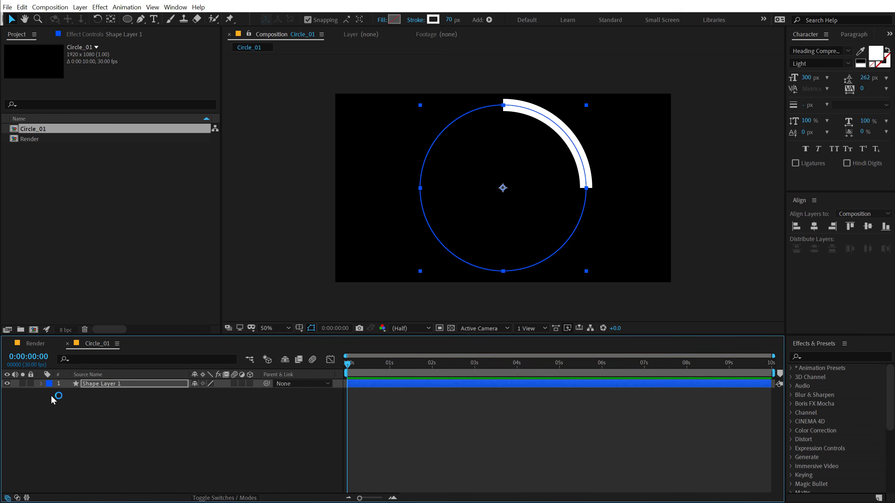
left_click(824, 357)
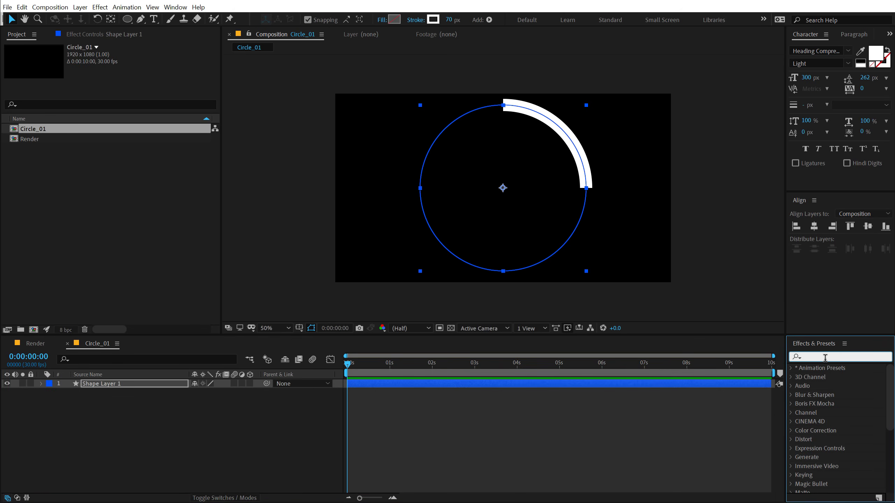
type("ramp")
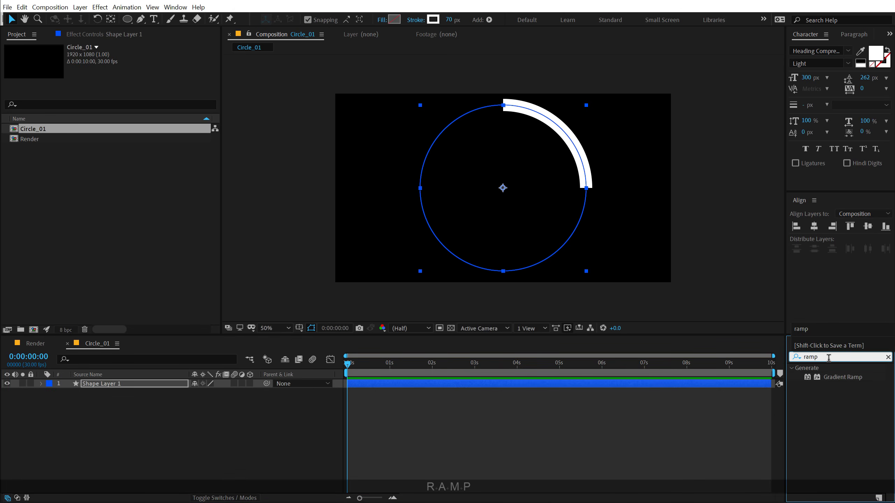
double_click(839, 376)
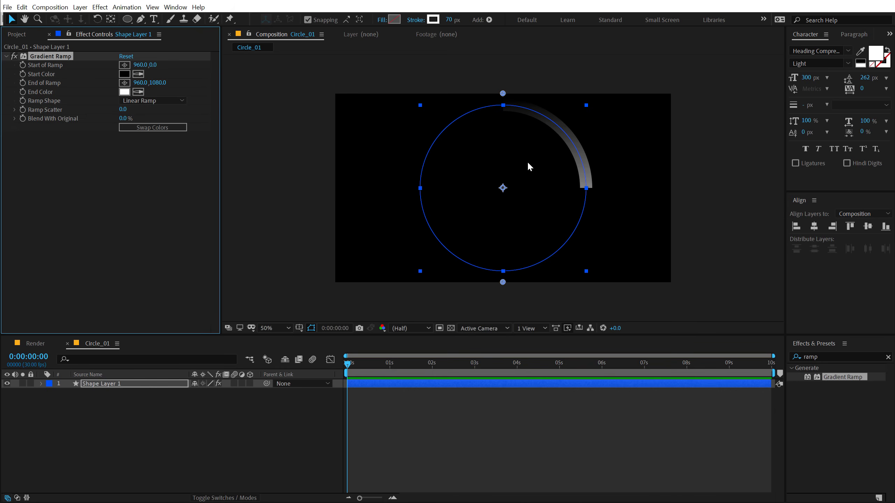
left_click_drag(504, 282, 590, 192)
left_click_drag(502, 93, 503, 102)
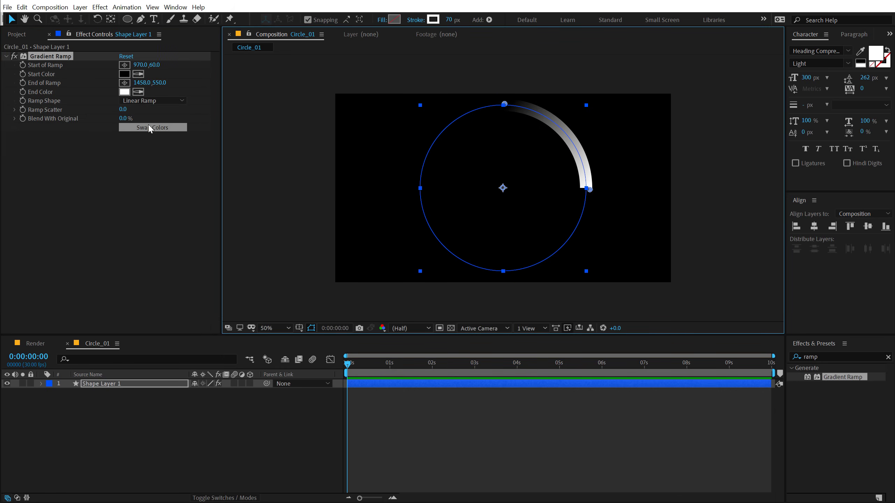
Swap the ramp colours and set the start colour to orange FF5200
left_click(148, 127)
left_click(125, 74)
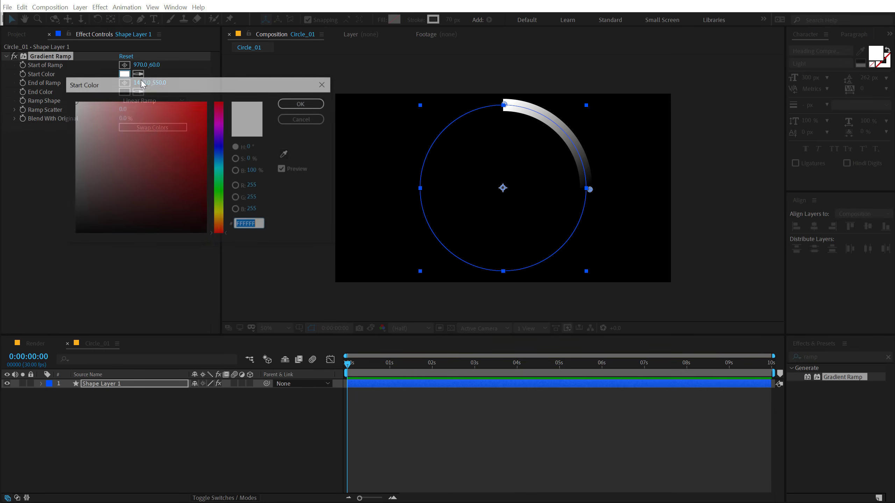
left_click_drag(195, 88, 281, 126)
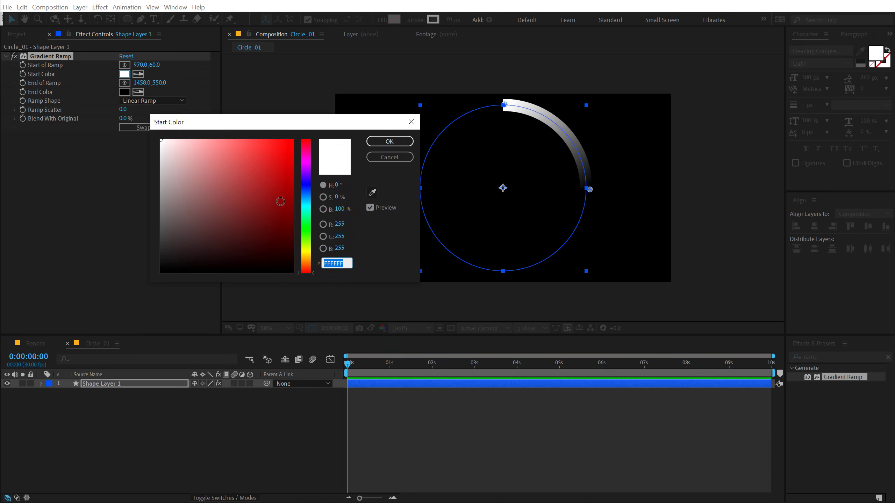
left_click_drag(310, 260, 308, 266)
left_click_drag(275, 141, 293, 140)
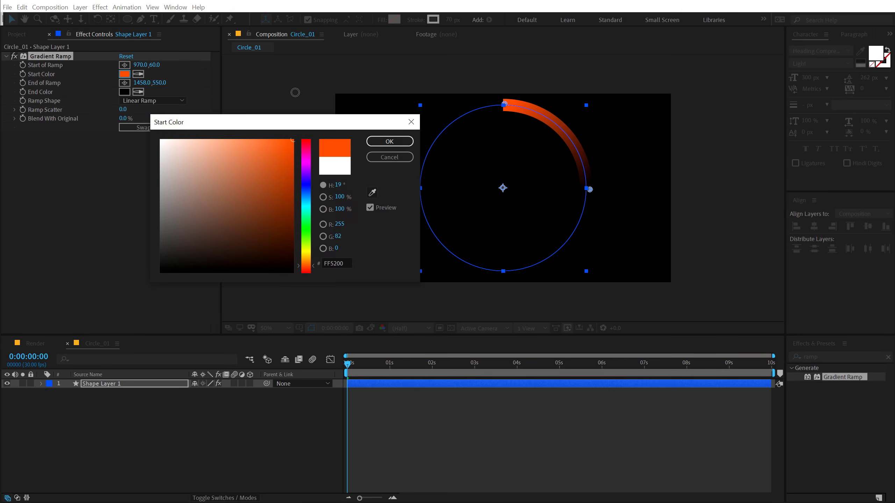
left_click(390, 141)
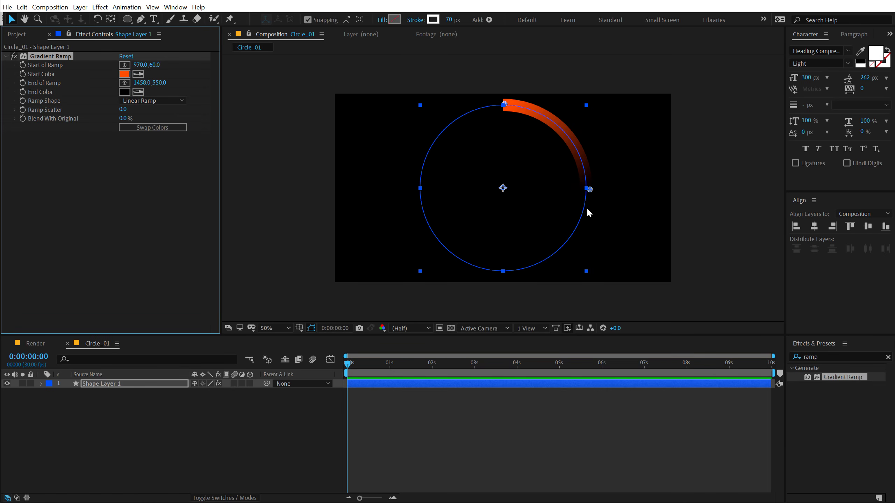
left_click_drag(591, 188, 589, 190)
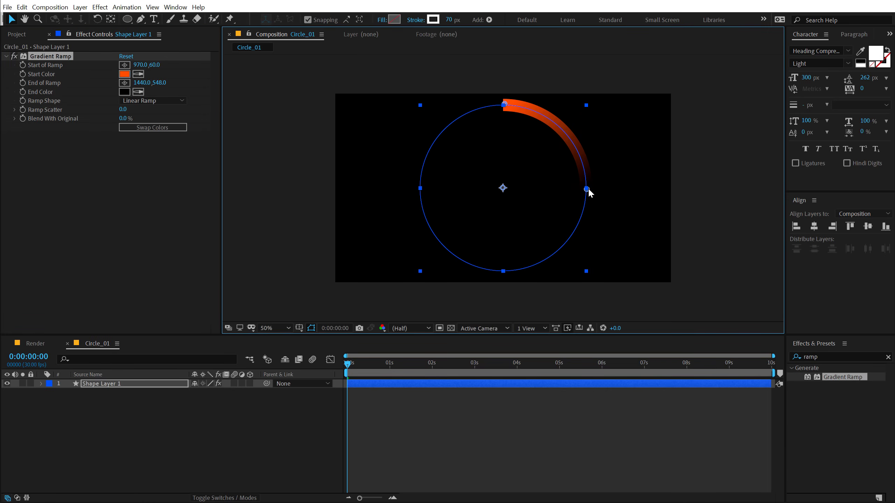
left_click(153, 412)
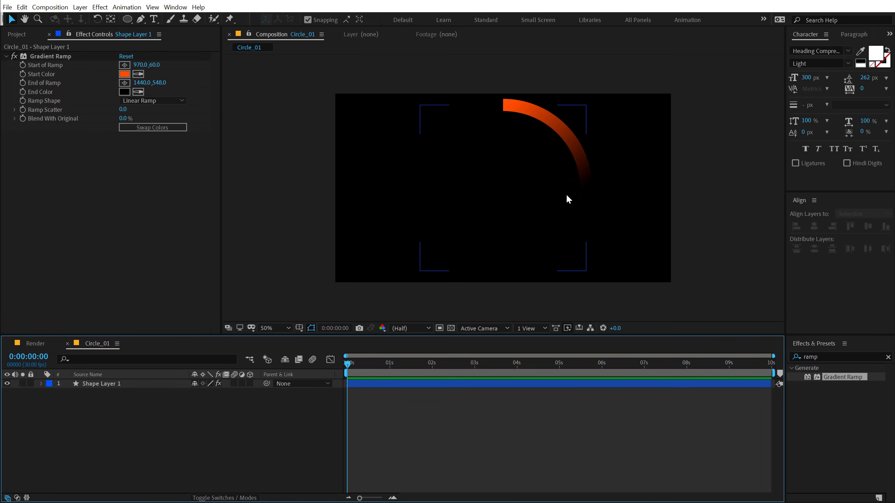
Duplicate the arc layer and set the second ring's size to 700
left_click(103, 385)
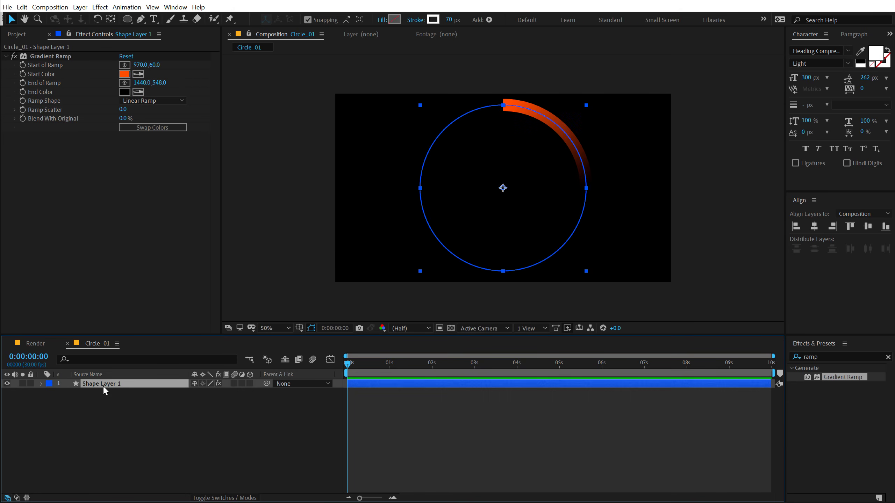
key("ctrl+d")
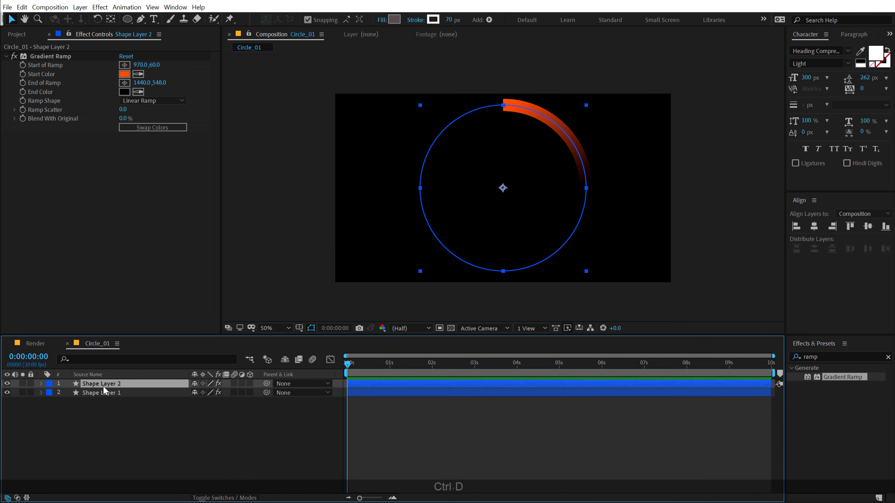
key("u")
key("u")
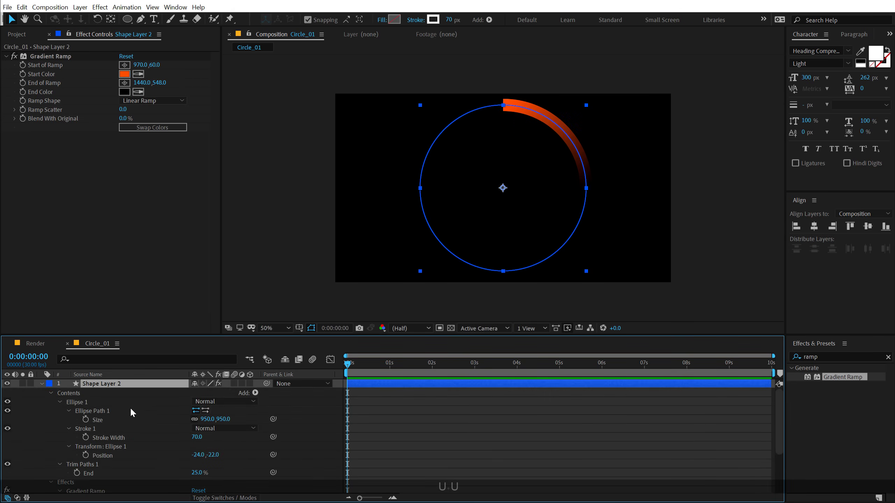
left_click_drag(227, 421, 197, 421)
left_click(224, 419)
type("650")
key("Return")
left_click(224, 420)
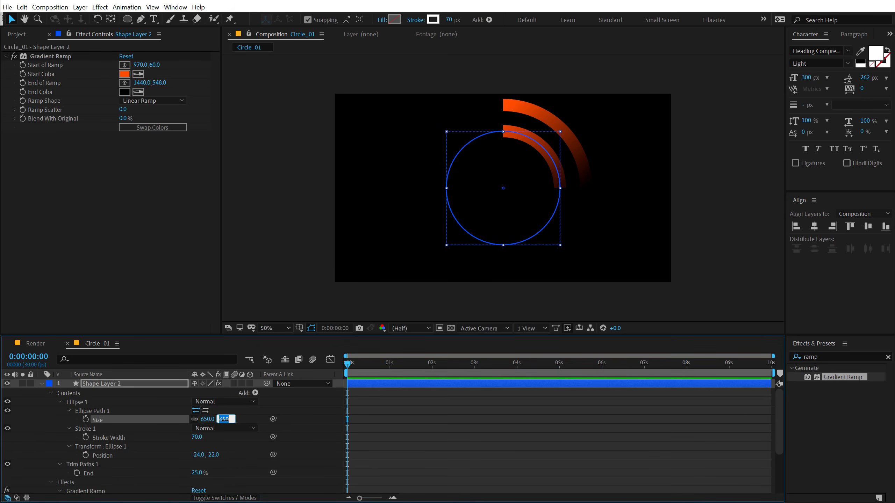
type("700")
key("Return")
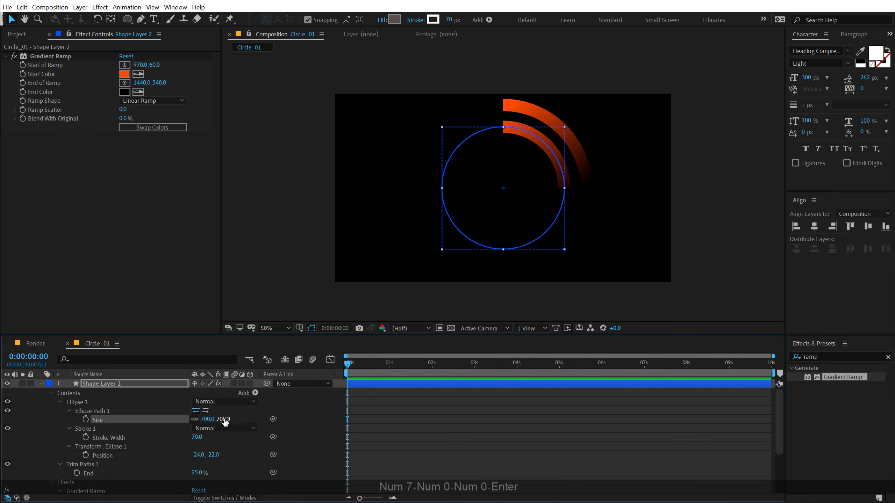
left_click(42, 384)
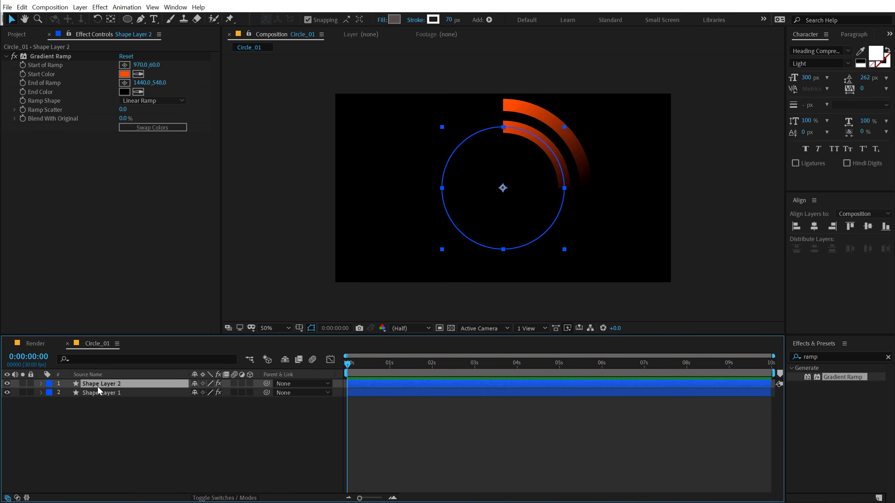
Duplicate Shape Layer 2 into a third ring sized 450
key("ctrl+d")
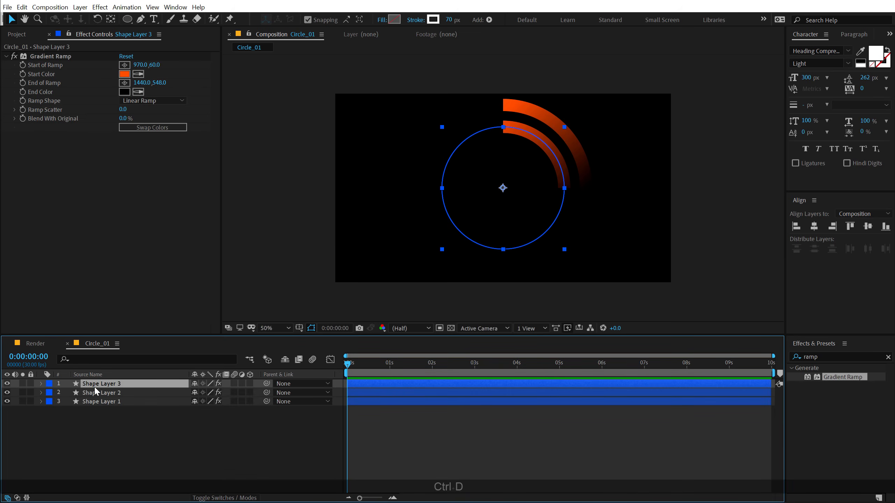
key("u")
key("u")
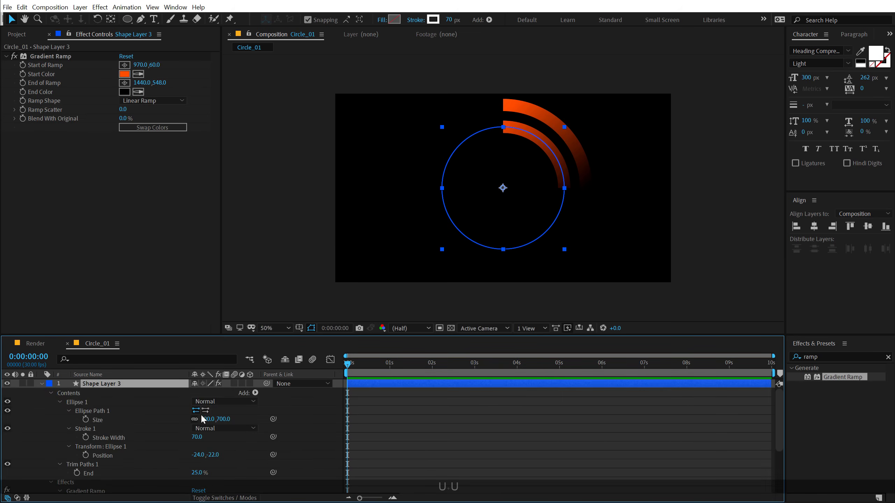
left_click(223, 419)
type("500")
key("Return")
left_click(223, 419)
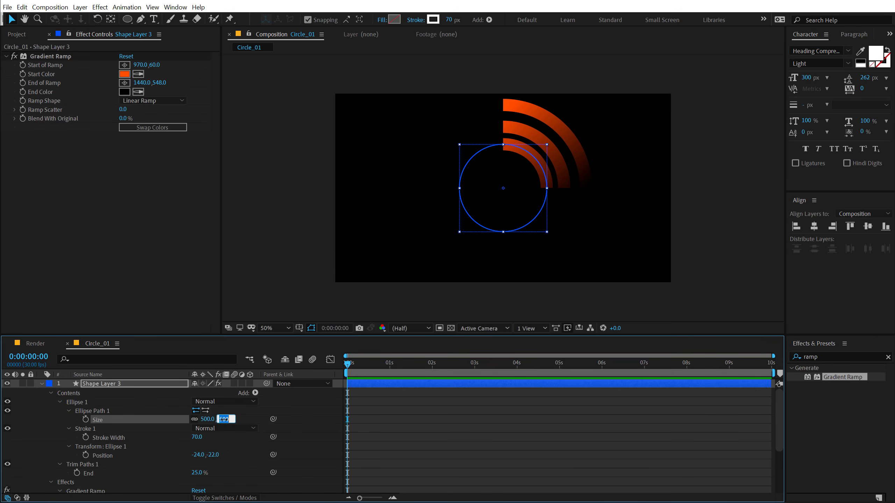
type("450")
key("Return")
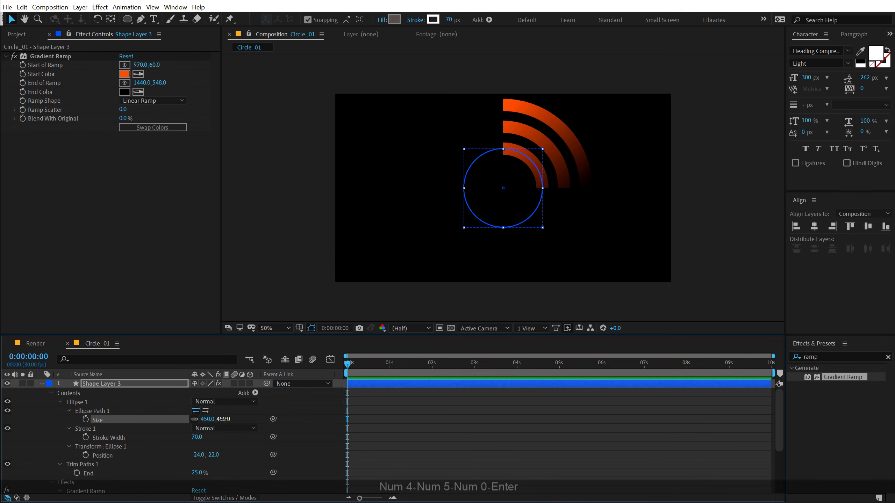
left_click(42, 383)
Duplicate Shape Layer 3 into a fourth ring sized 200
left_click(112, 385)
key("ctrl+d")
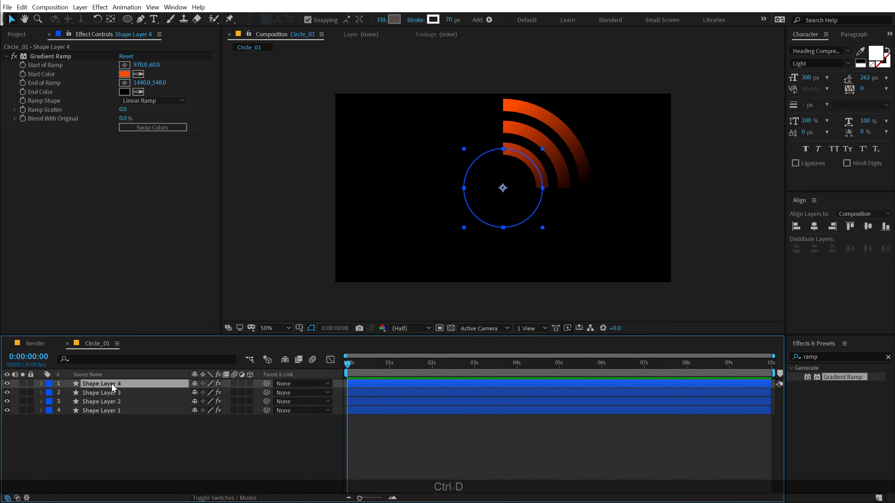
key("u")
key("u")
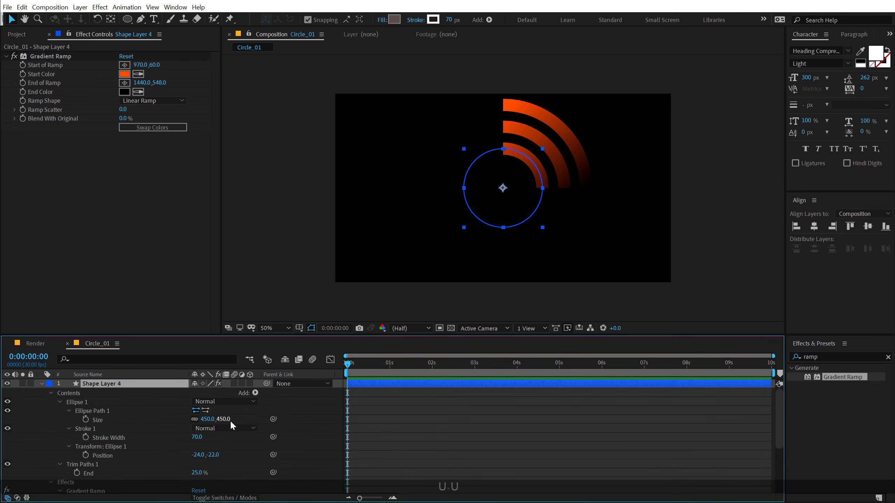
left_click(224, 419)
type("300")
key("Return")
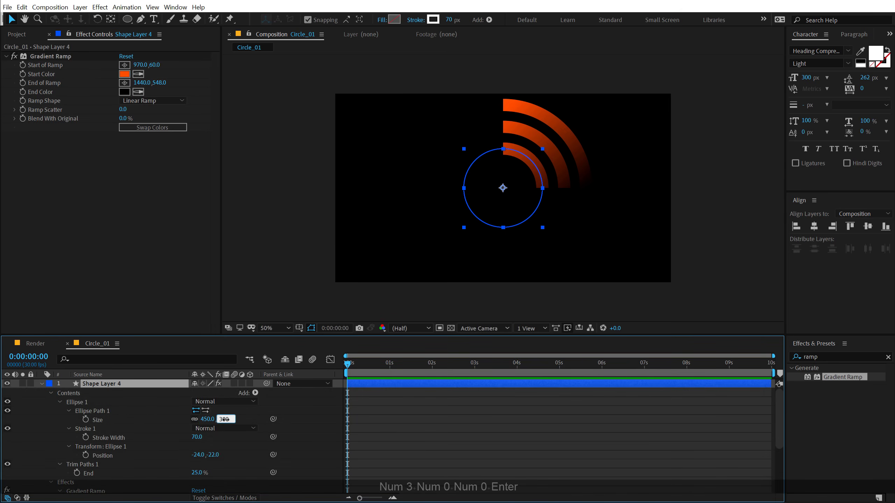
left_click(224, 419)
type("200")
key("Return")
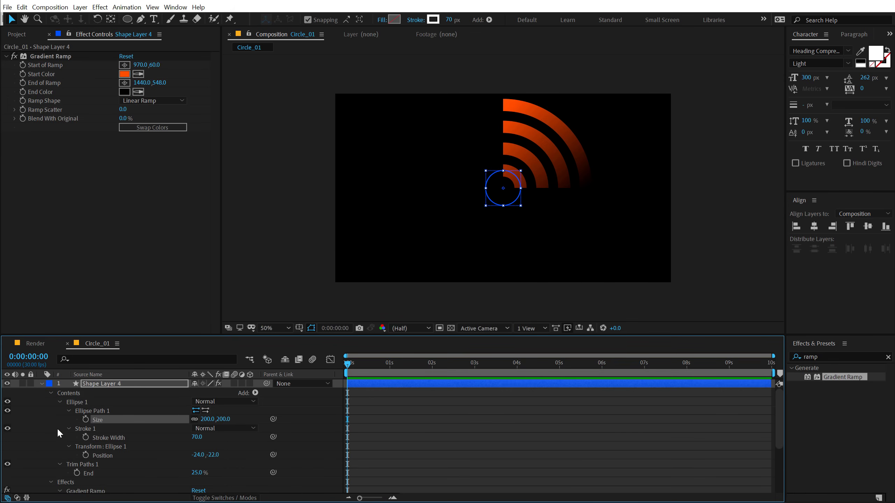
Fit Shape Layer 4's gradient start and end points onto the smallest arc
left_click(35, 385)
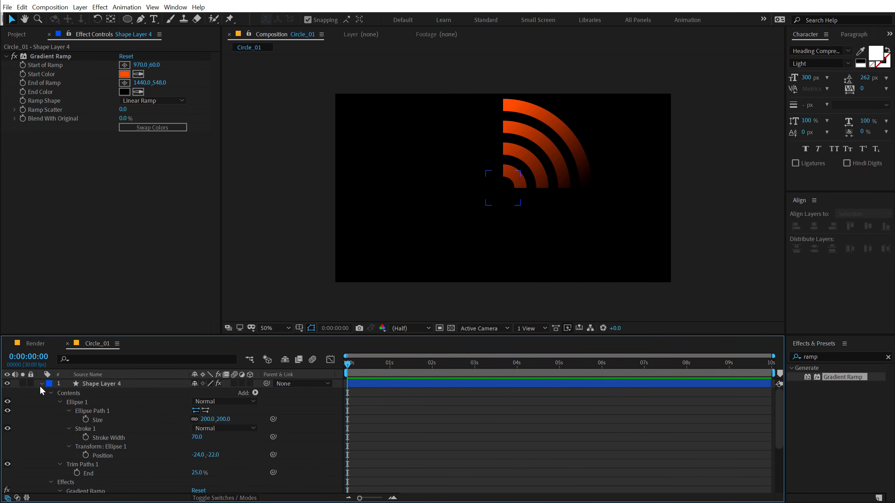
left_click(41, 384)
left_click(90, 384)
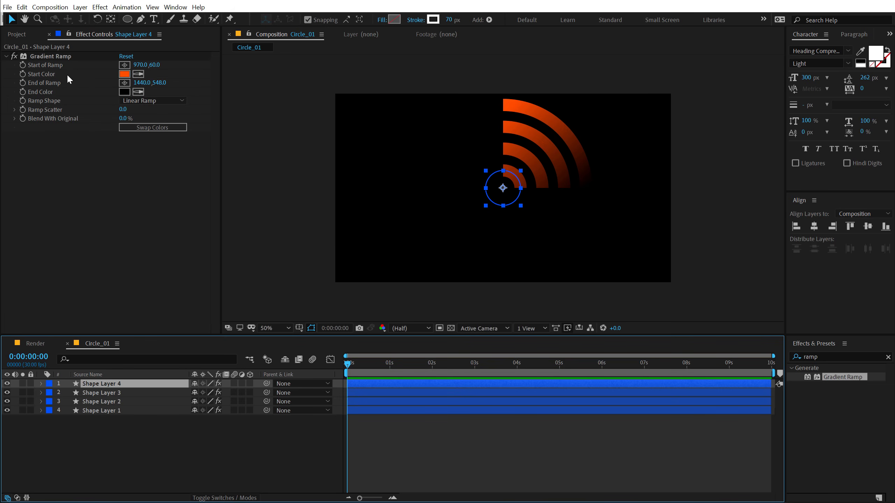
left_click(51, 56)
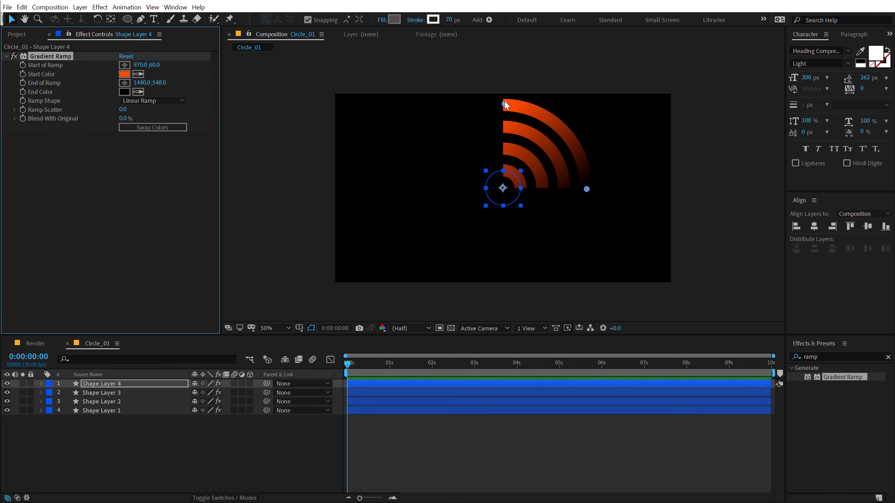
left_click_drag(504, 105, 504, 173)
key("period")
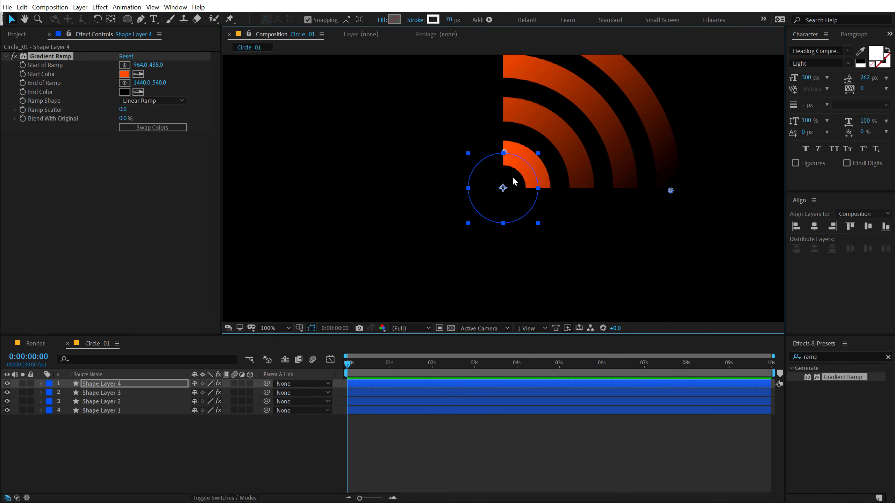
left_click_drag(672, 190, 532, 192)
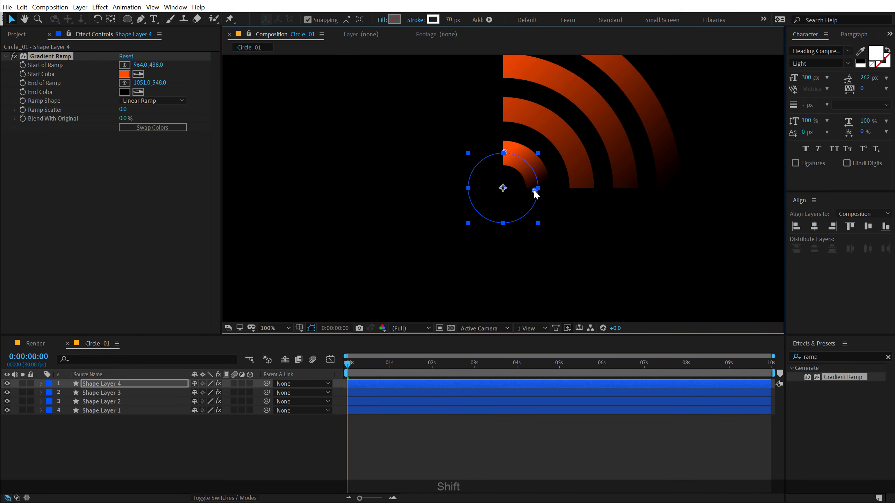
Fit Shape Layer 3's gradient end and start points onto the third arc
left_click(116, 389)
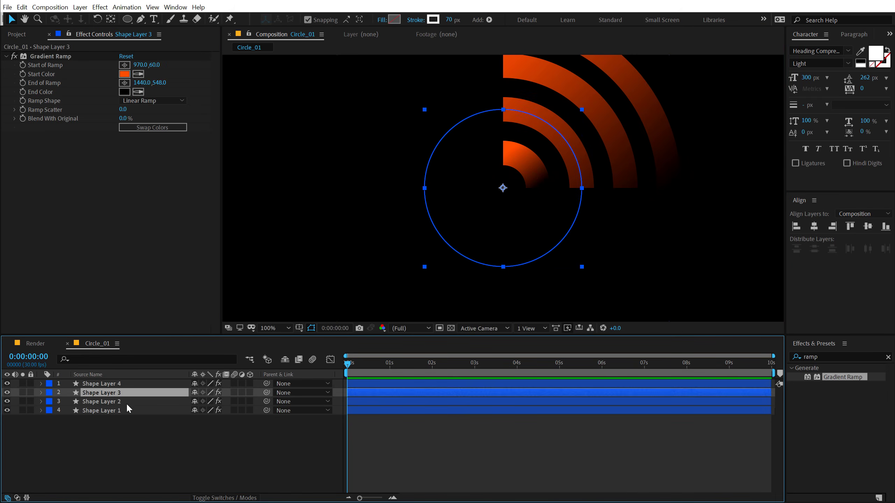
left_click(44, 55)
left_click_drag(640, 191, 582, 191)
scroll(578, 183, "up", 5)
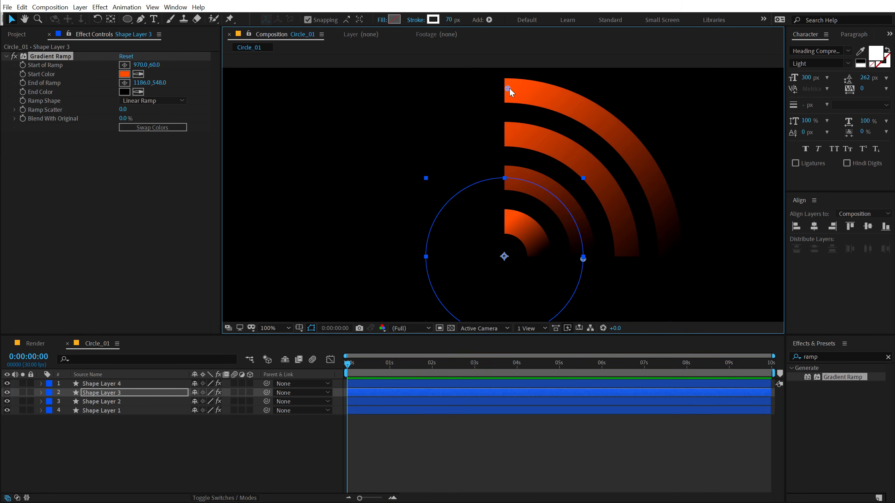
left_click_drag(508, 89, 506, 183)
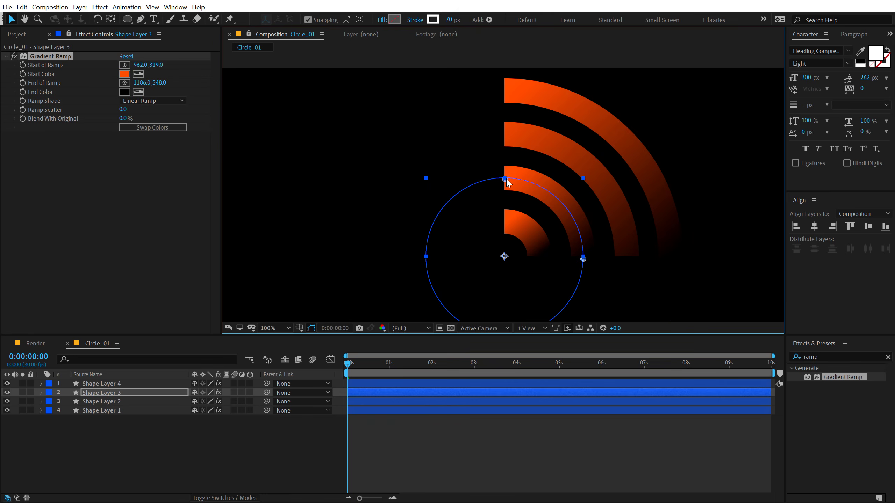
Fit Shape Layer 2's gradient points onto the second arc and zoom back to 50%
left_click(125, 402)
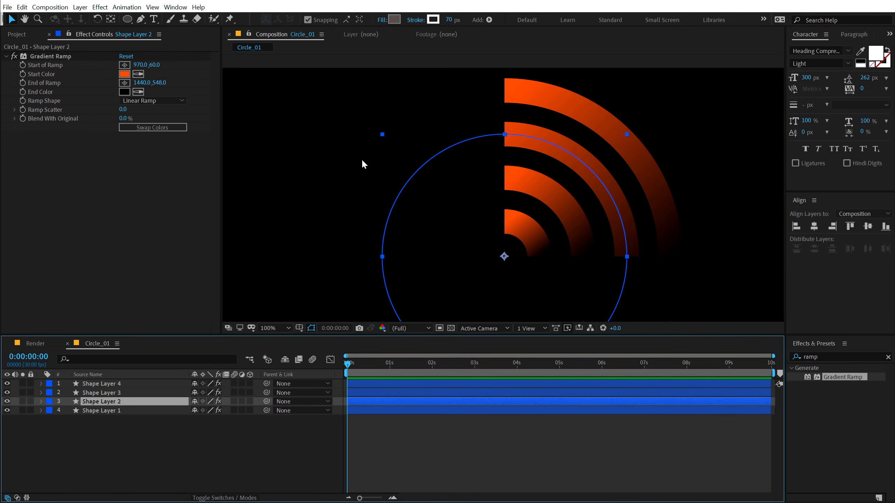
left_click(52, 56)
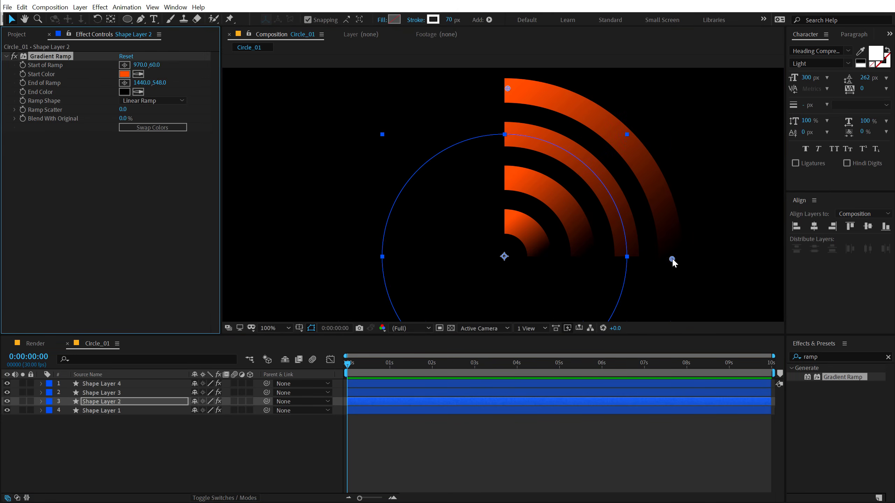
left_click_drag(672, 260, 629, 259)
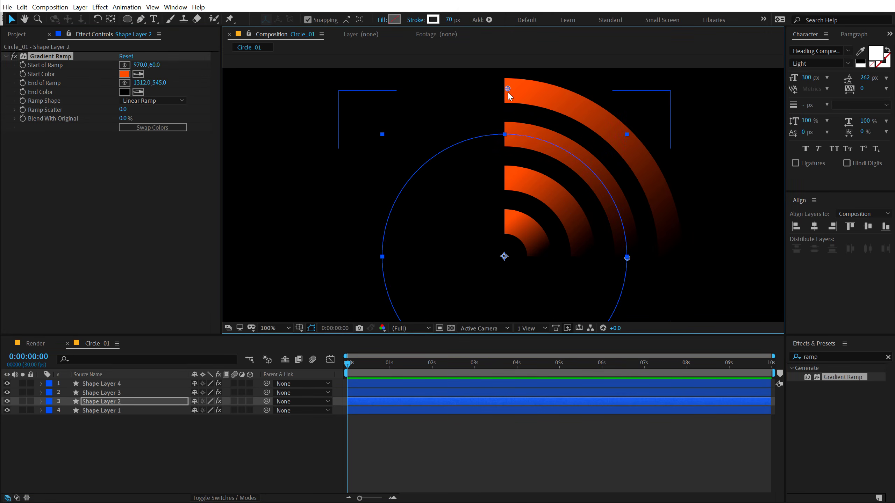
left_click_drag(507, 88, 506, 135)
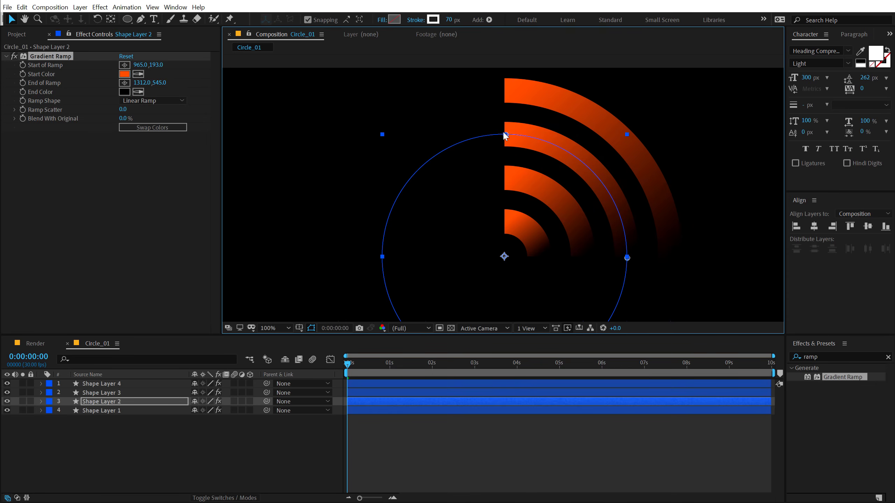
left_click(486, 425)
key("comma")
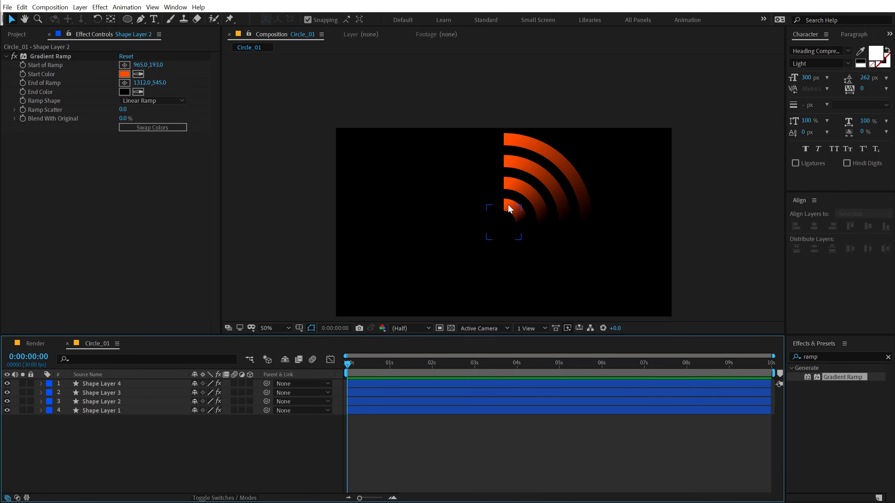
left_click(508, 208)
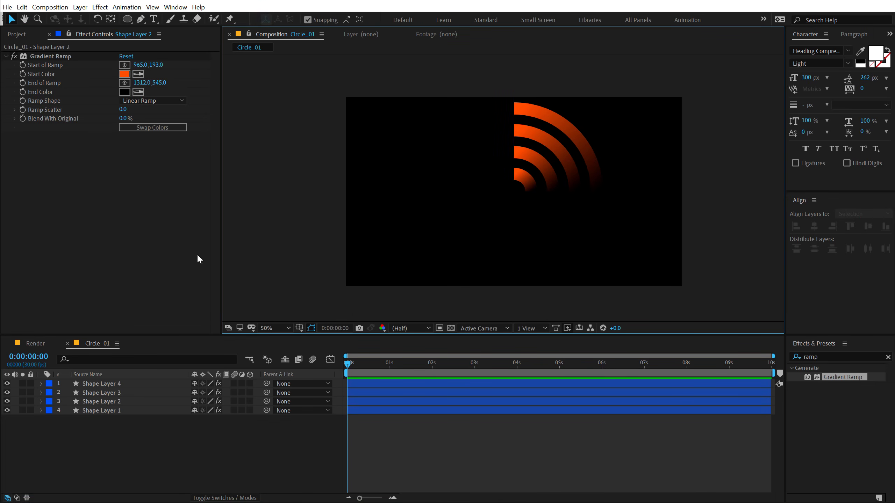
Switch to the Render composition and duplicate Circle_01 in the Project panel as Circle_02
left_click(32, 346)
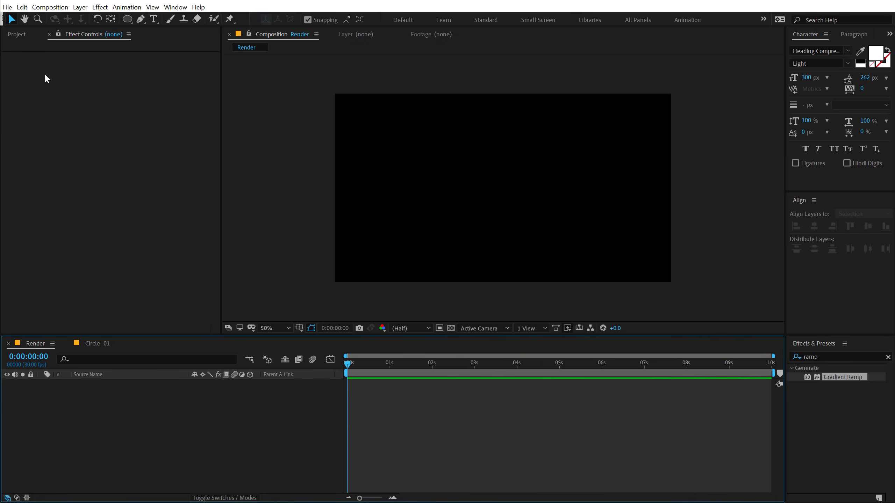
left_click(16, 34)
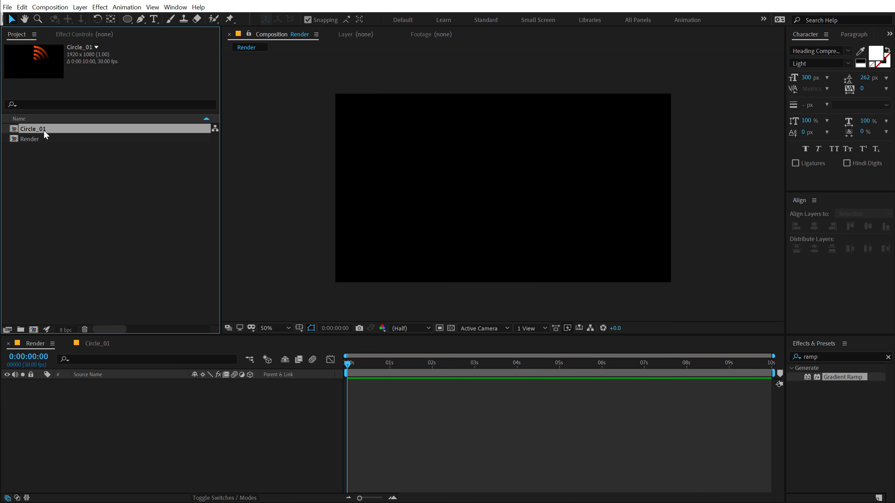
key("ctrl+d")
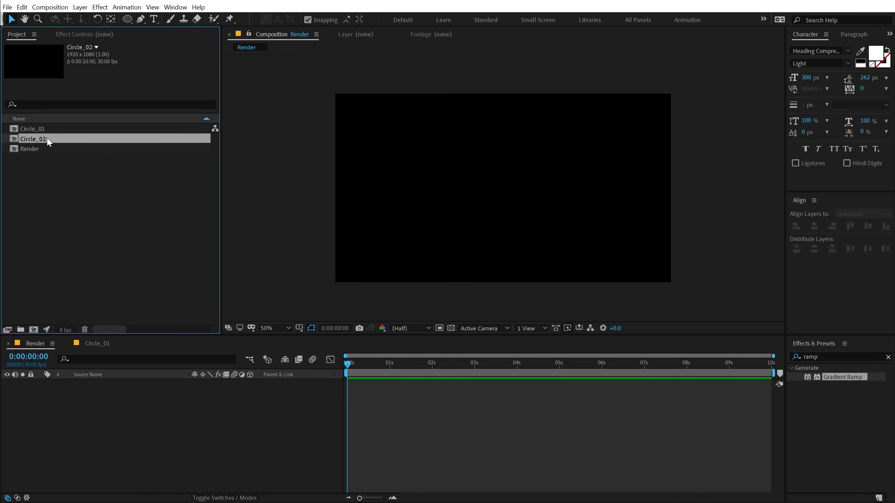
In Circle_02, add a centred Null 1 with its anchor point at its centre
double_click(48, 140)
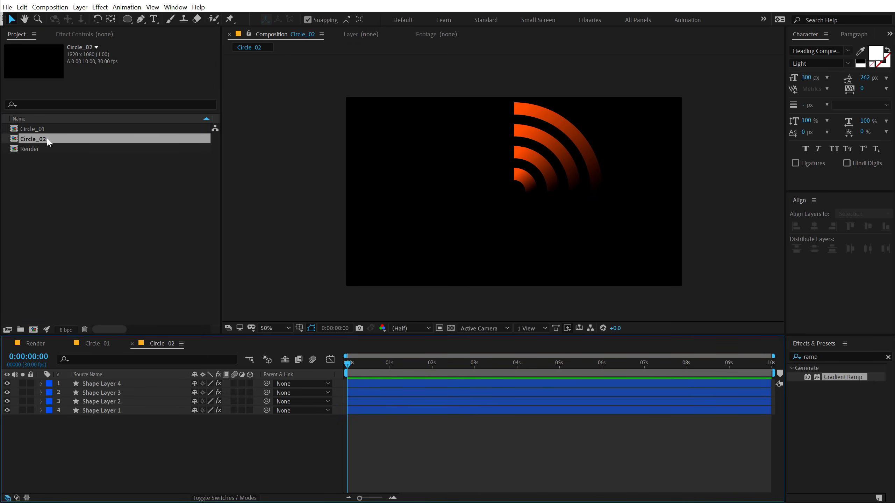
right_click(119, 438)
mouse_move(187, 338)
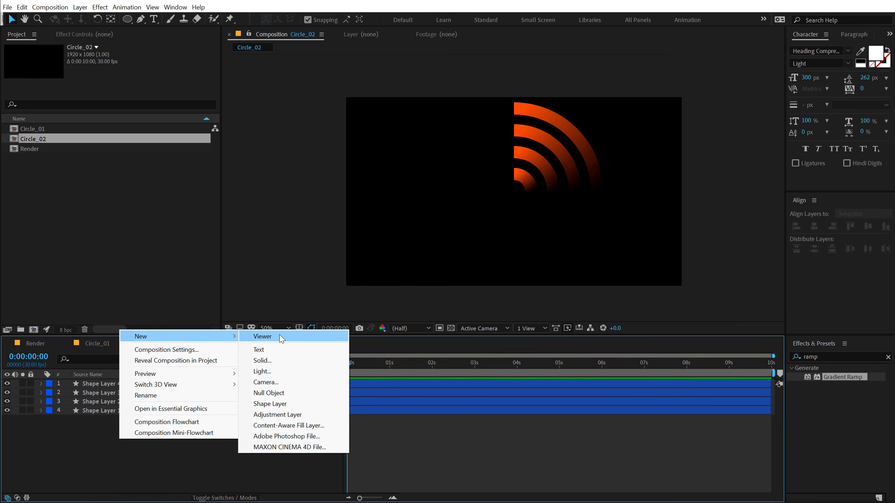
left_click(274, 397)
left_click(815, 226)
left_click(868, 226)
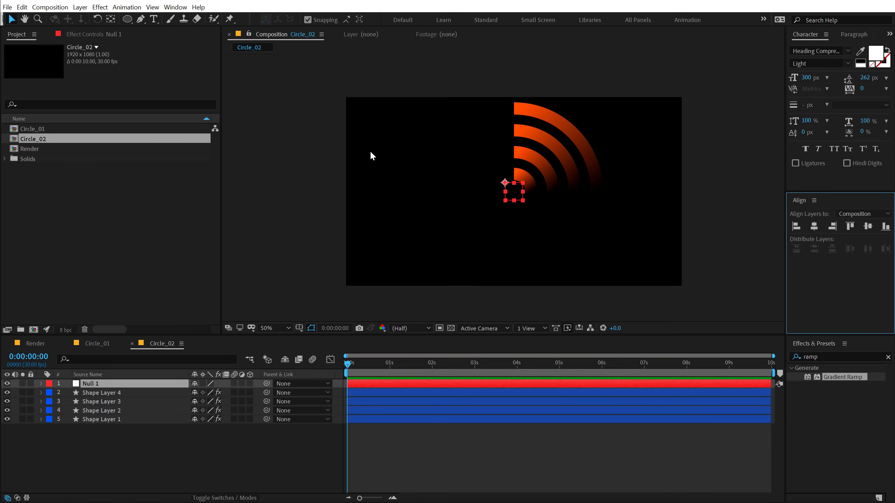
double_click(109, 19, "ctrl")
Parent all four shape layers to Null 1
left_click_drag(94, 444, 104, 394)
left_click_drag(266, 392, 95, 383)
left_click(237, 468)
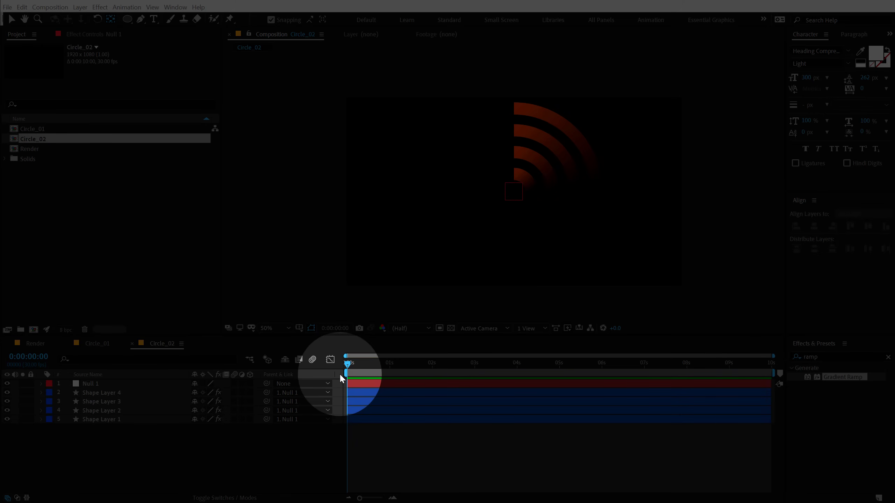
right_click(340, 373)
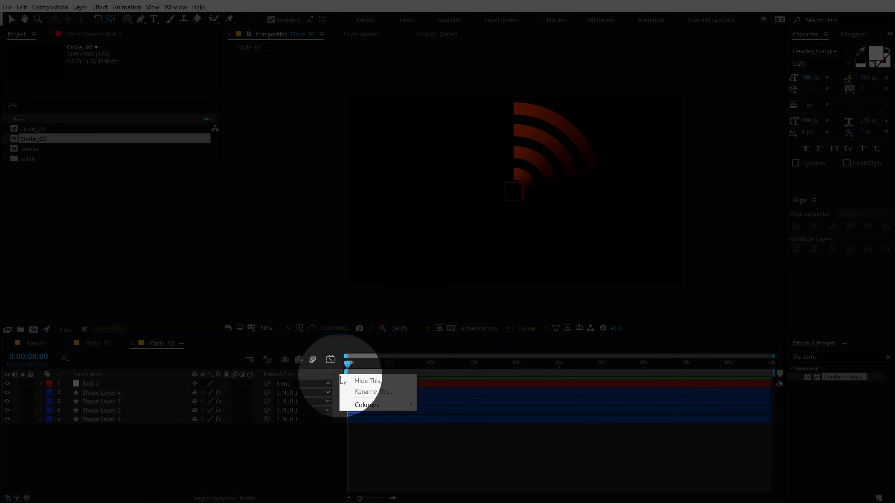
mouse_move(387, 405)
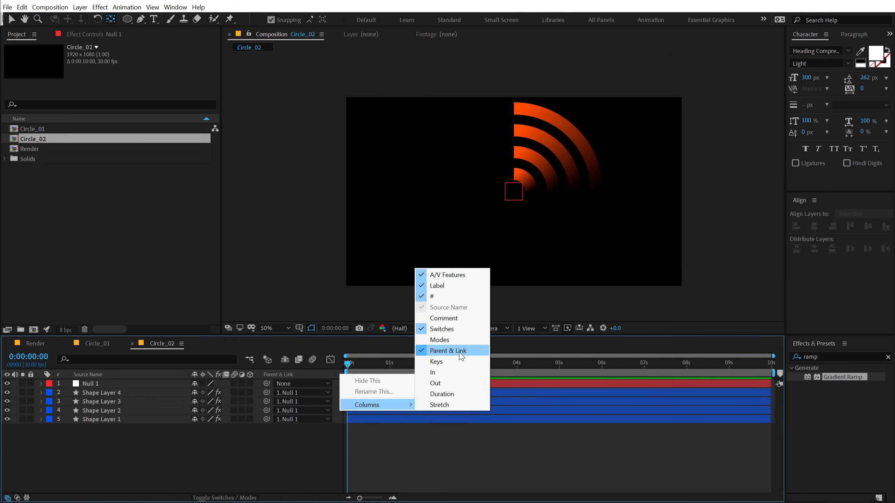
left_click(144, 458)
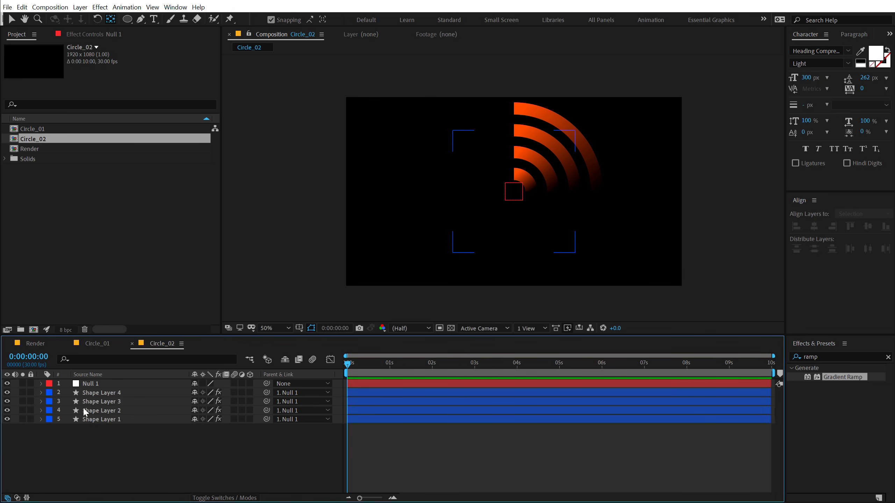
Unlink Null 1's scale and set it to -100, 100% to mirror the arcs
left_click(97, 383)
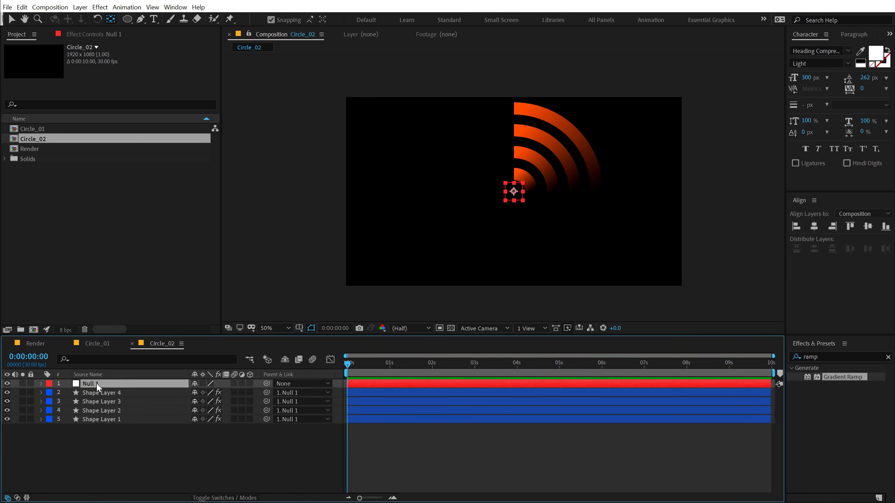
key("s")
left_click(194, 392)
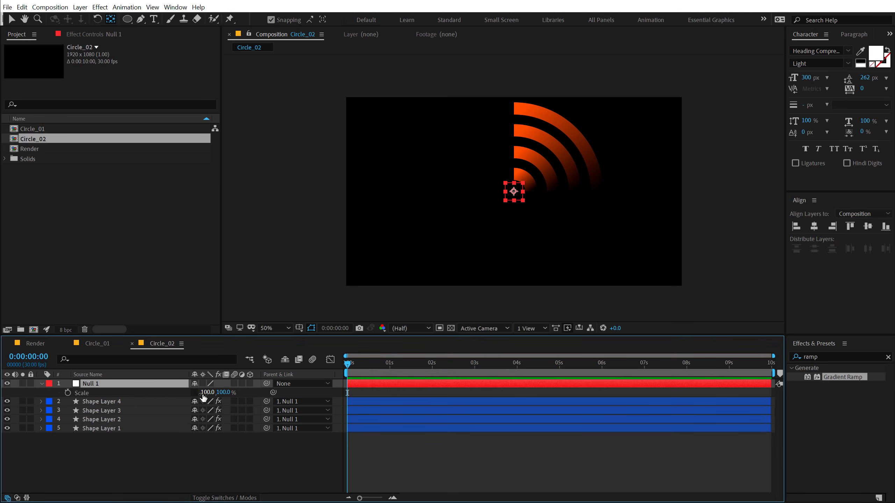
left_click(204, 392)
left_click(215, 392)
left_click(219, 454)
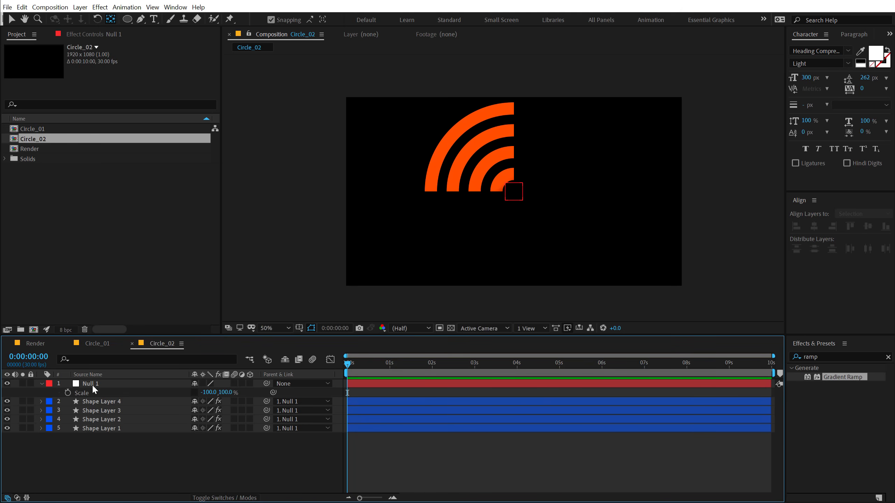
Move Shape Layer 4's Gradient Ramp end point onto the inner arc and swap its colours
left_click(98, 401)
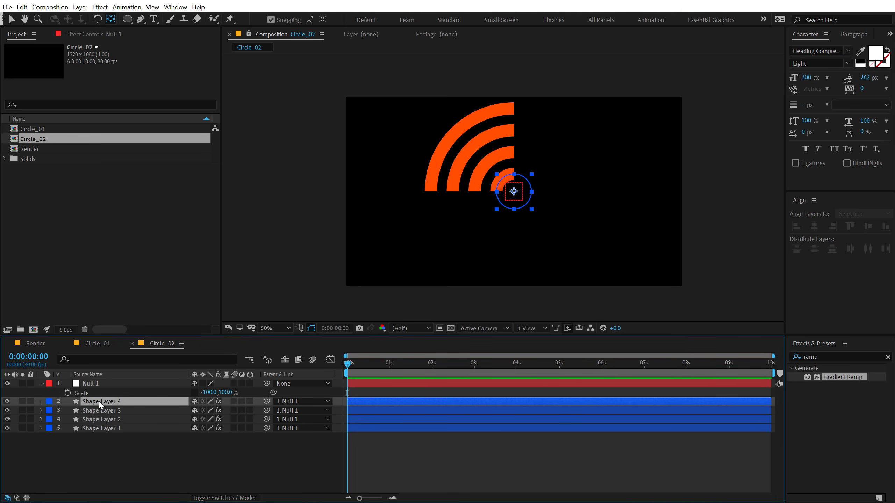
left_click(88, 37)
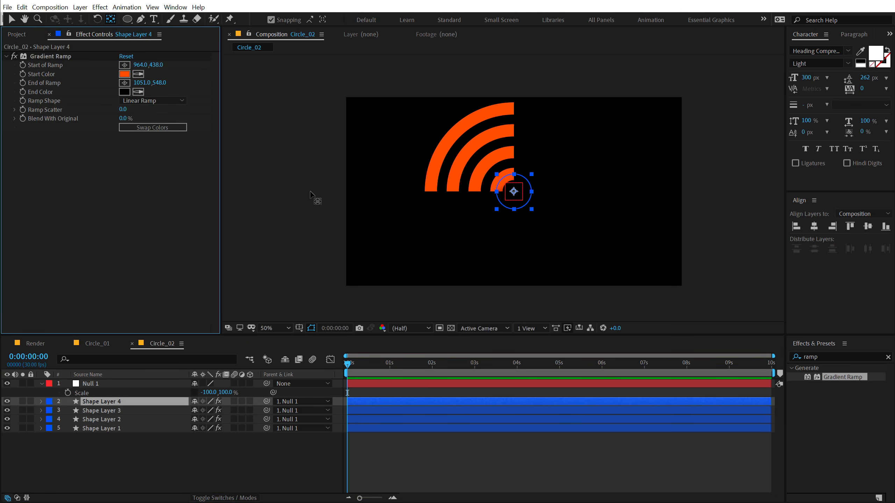
left_click(50, 56)
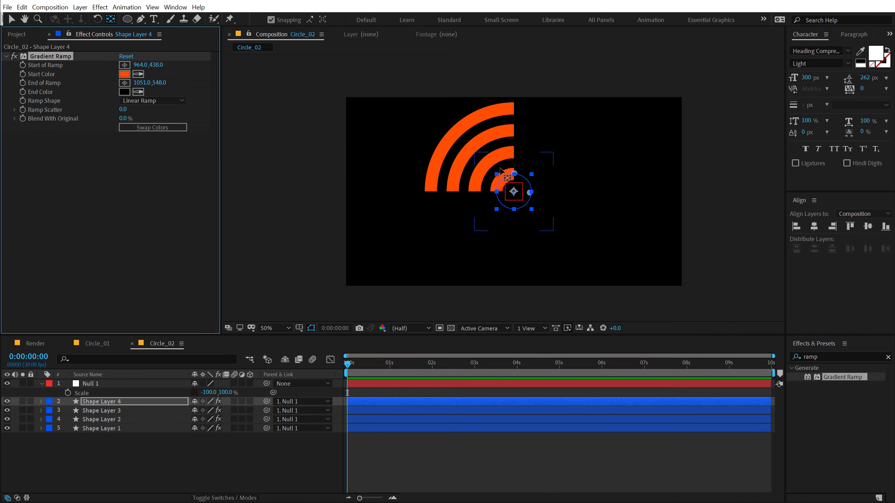
scroll(509, 190, "up", 2)
left_click_drag(555, 197, 488, 197)
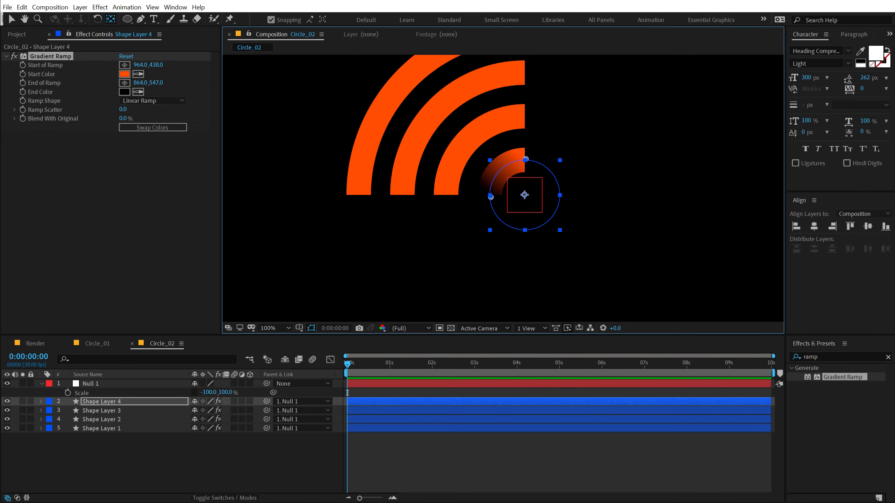
left_click(141, 128)
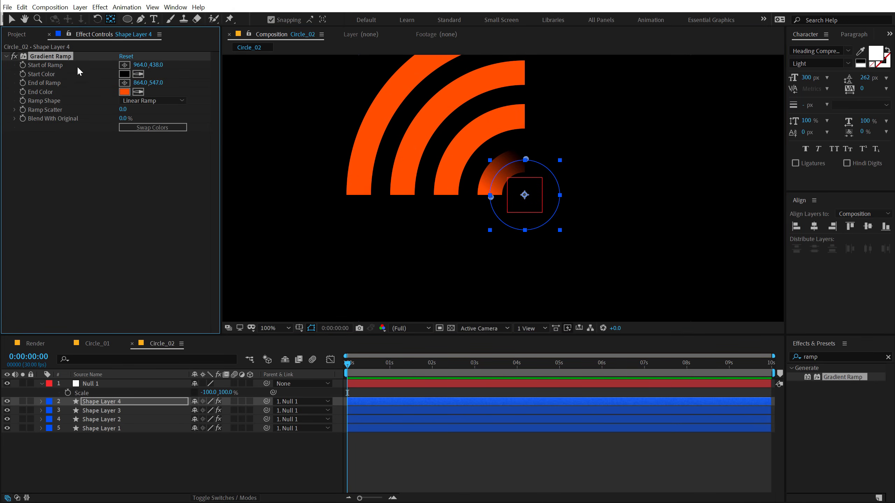
Set the ramp's End Color to dark grey 37393E and copy the Gradient Ramp effect
left_click(124, 92)
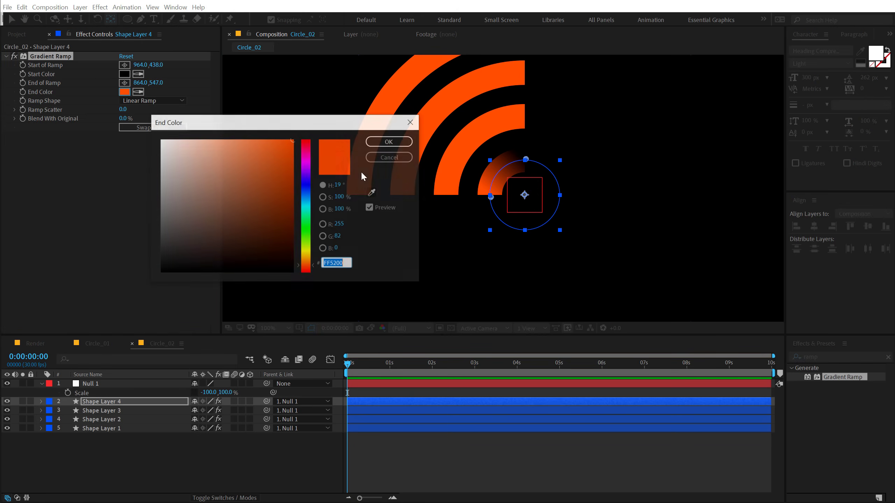
left_click(306, 192)
left_click_drag(185, 241, 174, 240)
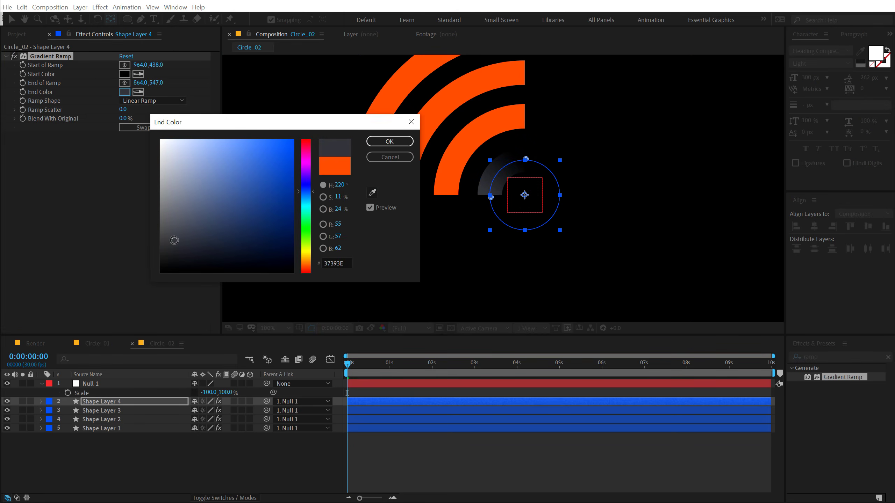
left_click(390, 141)
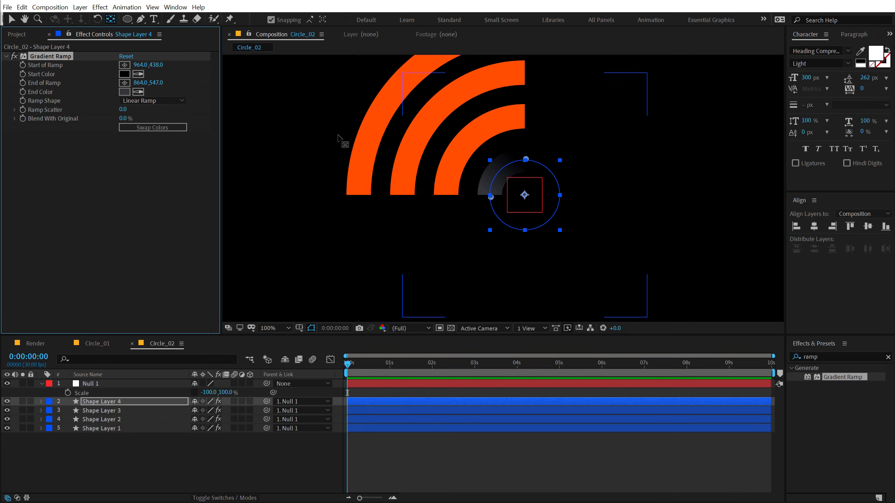
left_click(49, 59)
left_click(47, 58)
key("ctrl+c")
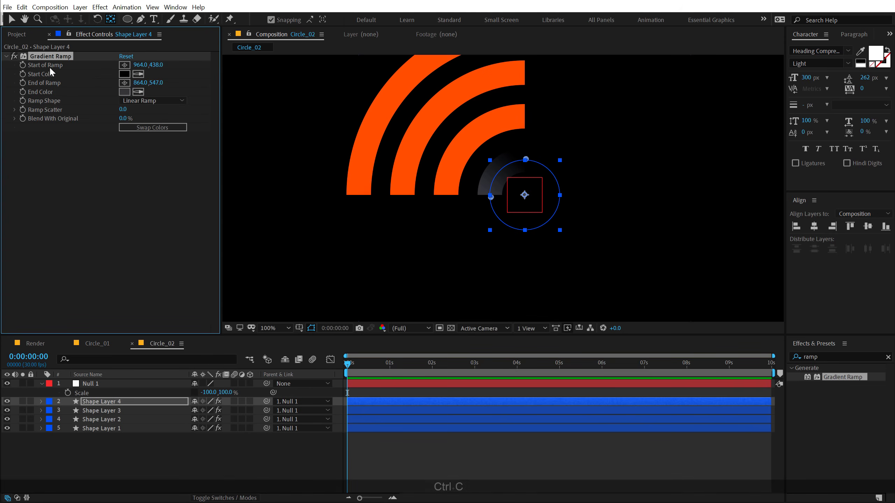
Paste the Gradient Ramp onto Shape Layer 3, moving its end left and start up
left_click(98, 412)
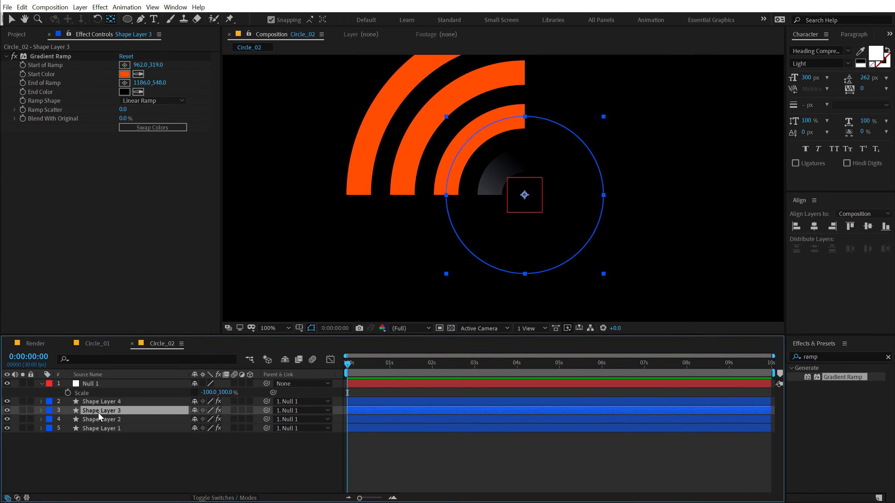
key("ctrl+v")
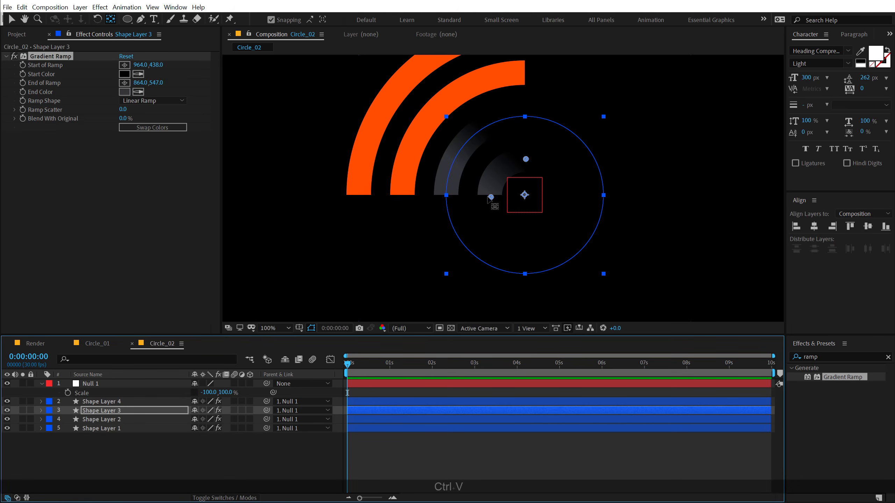
key("v")
left_click_drag(490, 197, 446, 193)
left_click_drag(525, 161, 524, 123)
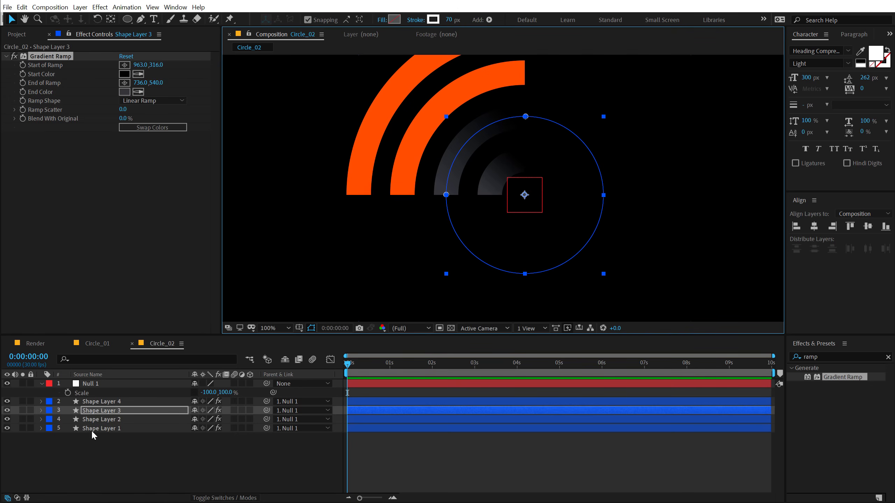
Paste the Gradient Ramp onto Shape Layer 2 with a wider end-to-start spread
left_click(105, 420)
key("ctrl+v")
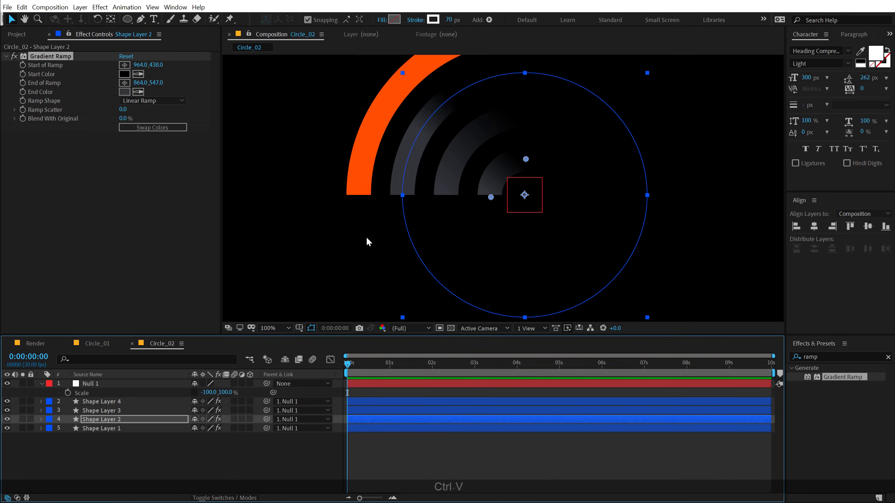
left_click_drag(490, 197, 410, 200)
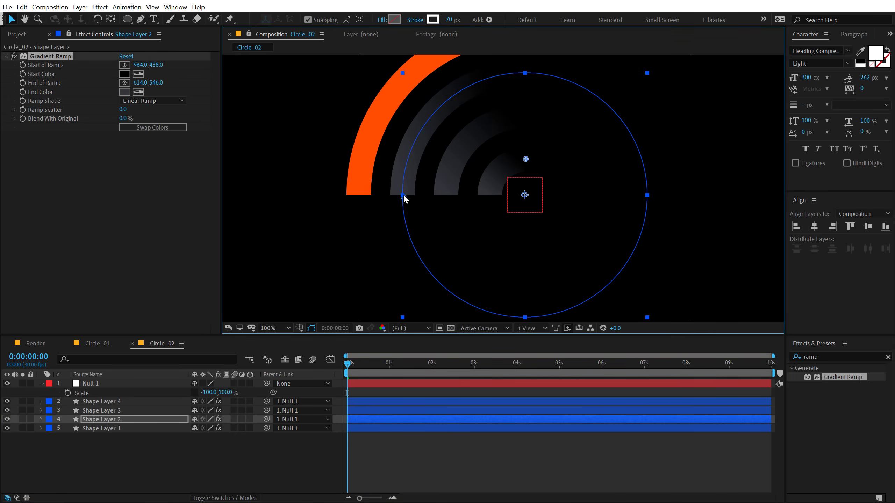
left_click_drag(525, 159, 523, 106)
Paste the Gradient Ramp onto Shape Layer 1 with the end point far left, then recenter the view
left_click(109, 428)
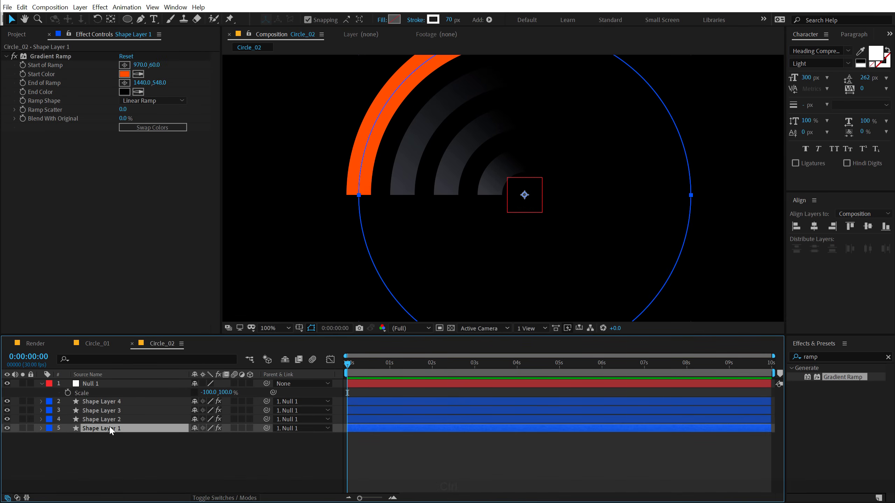
key("ctrl+v")
left_click_drag(490, 198, 357, 196)
mouse_move(529, 137)
left_mouse_down()
mouse_move(521, 222)
mouse_move(521, 104)
left_mouse_up()
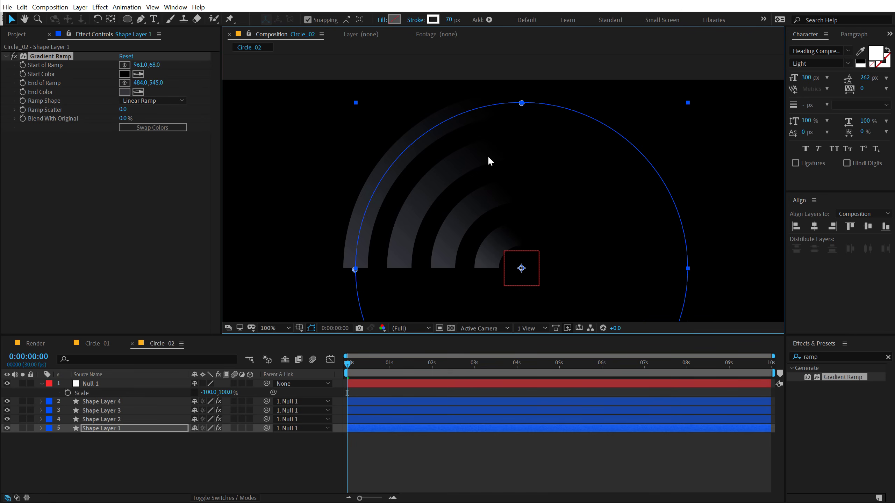
left_click(215, 442)
scroll(382, 266, "down", 2)
key("h")
left_click_drag(382, 266, 396, 225)
Place Circle_01 and Circle_02 from the Project panel into the Render comp
left_click(37, 344)
left_click(18, 34)
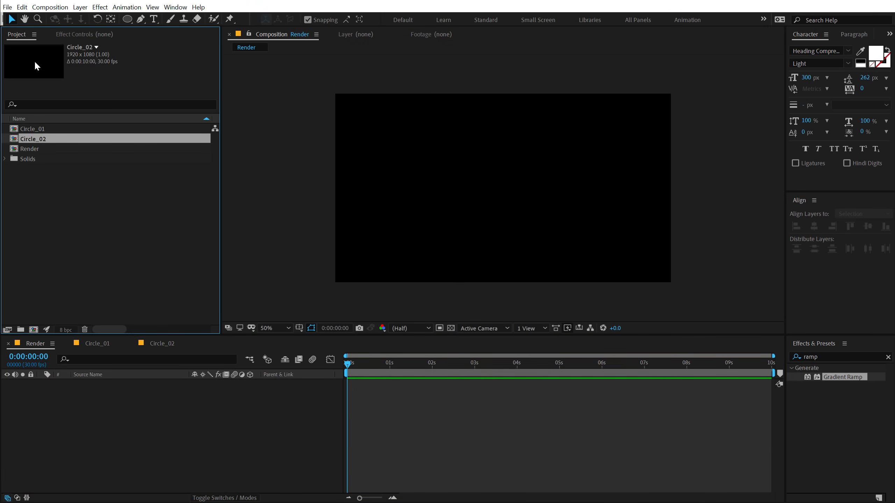
left_click(31, 129, "ctrl")
left_click_drag(32, 129, 76, 406)
left_click(95, 410)
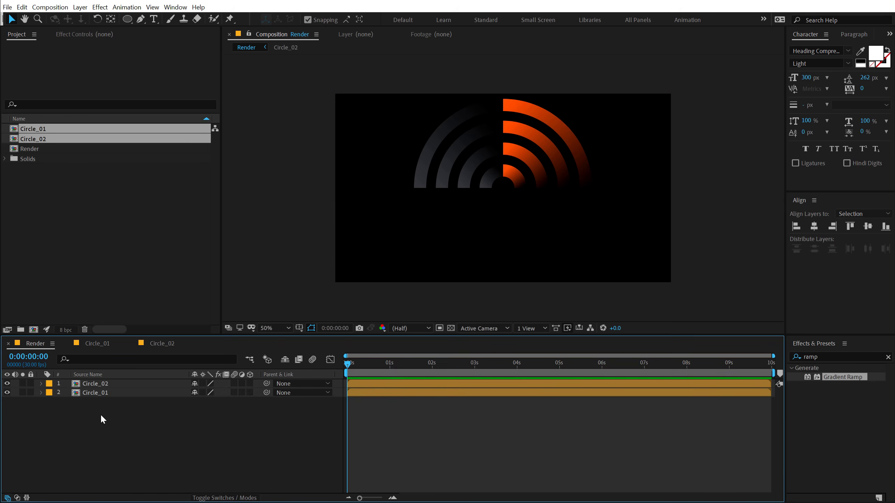
Duplicate the Circle_01 layer and set the copy's Scale to -100, -100%
left_click(101, 387)
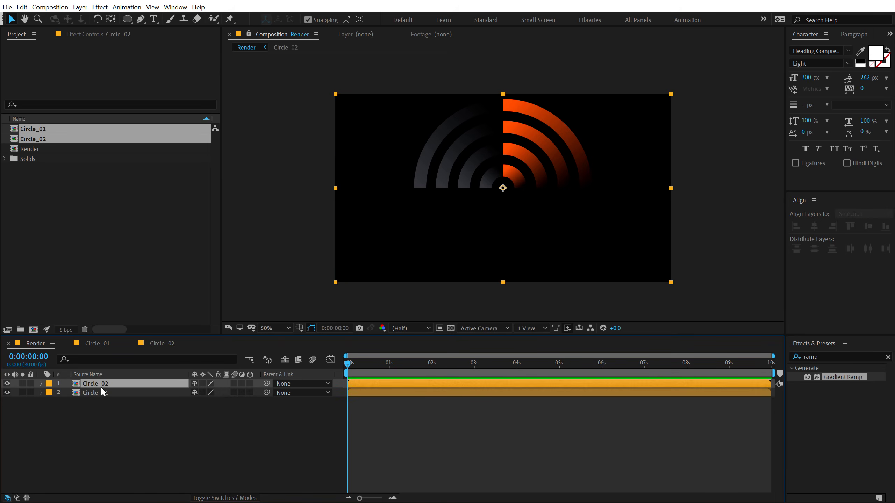
left_click(102, 392)
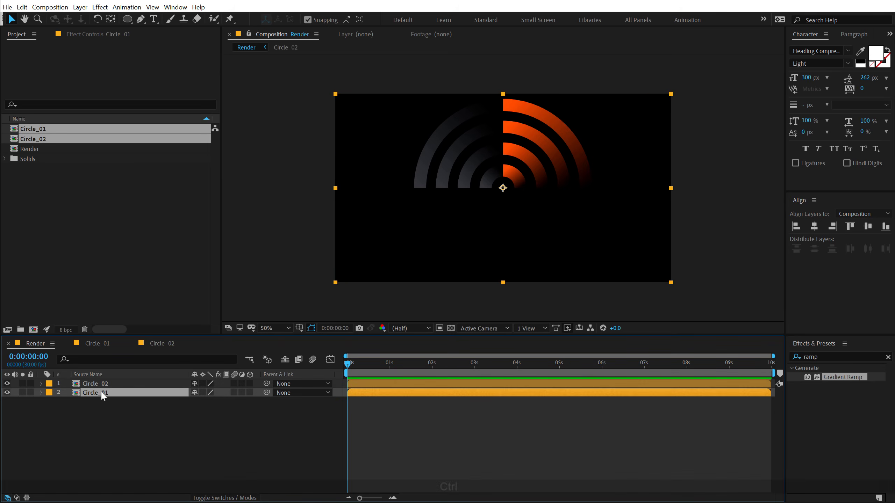
key("ctrl+d")
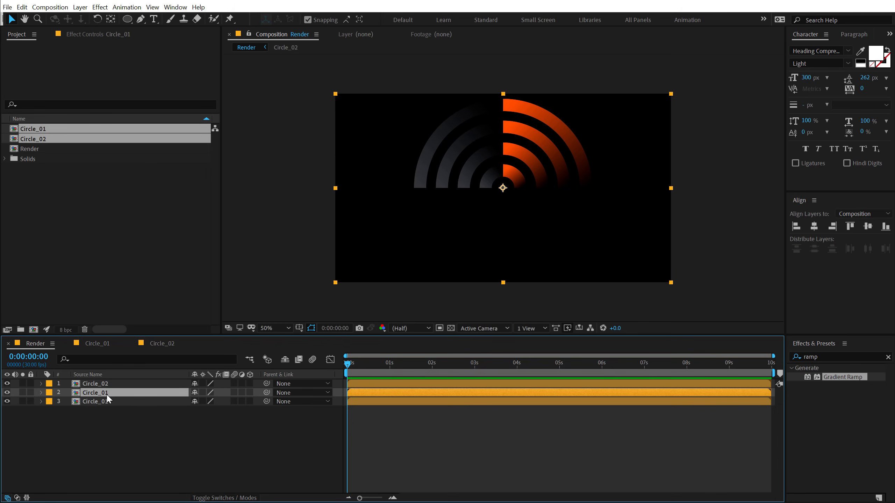
left_click(111, 403)
key("s")
left_click(211, 410)
type("-")
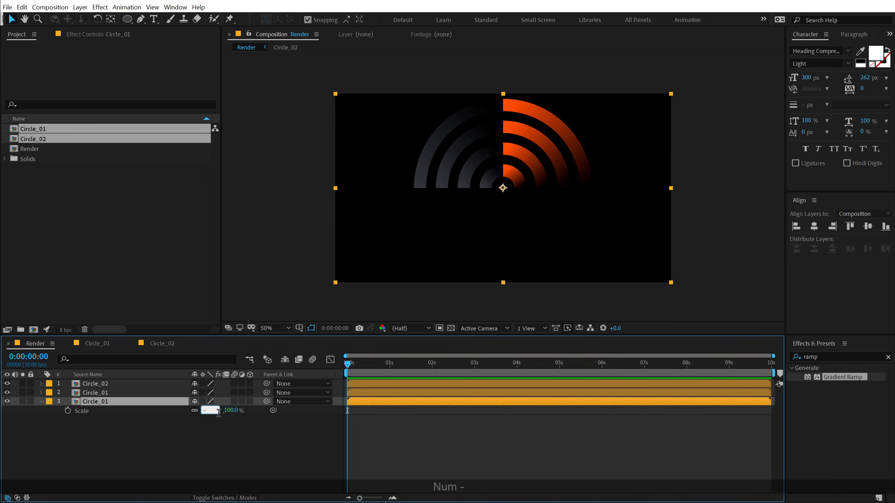
type("100")
key("Return")
left_click(218, 410)
type("-100")
key("Return")
left_click(41, 403)
Duplicate the Circle_02 layer and flip the copy to -100, -100% Scale
left_click(100, 382)
key("ctrl+d")
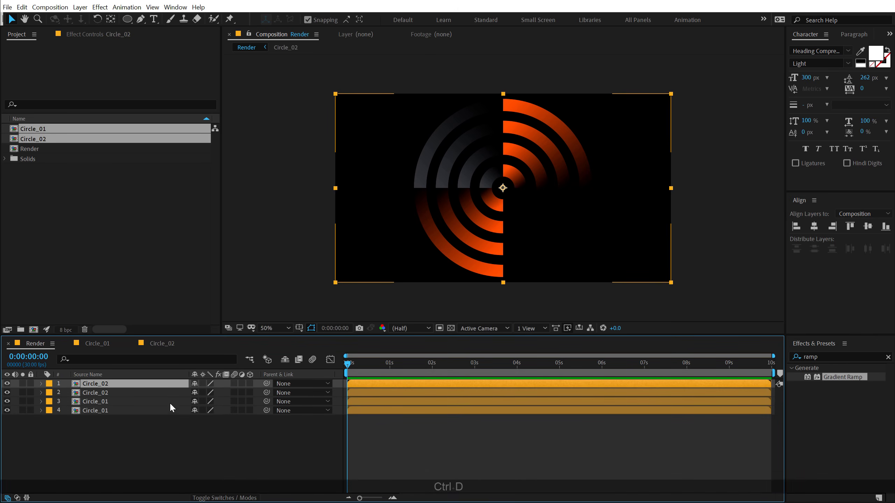
key("s")
left_click(206, 393)
type("-100")
key("Return")
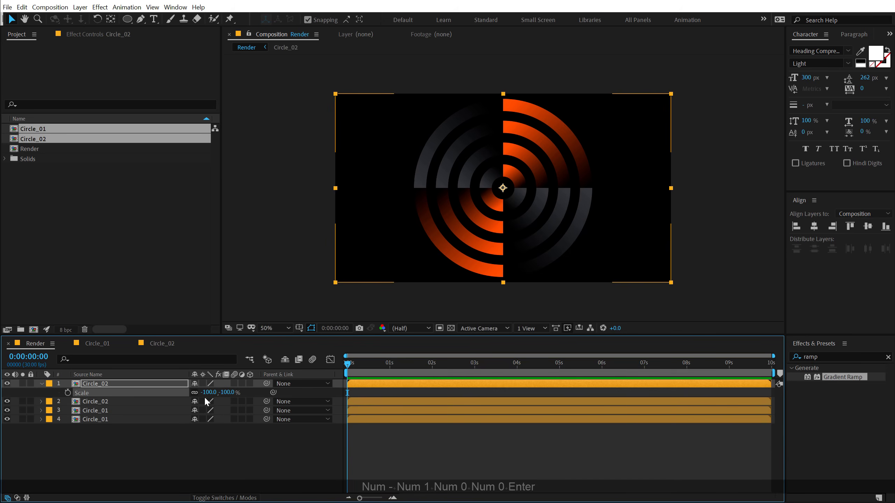
left_click(169, 445)
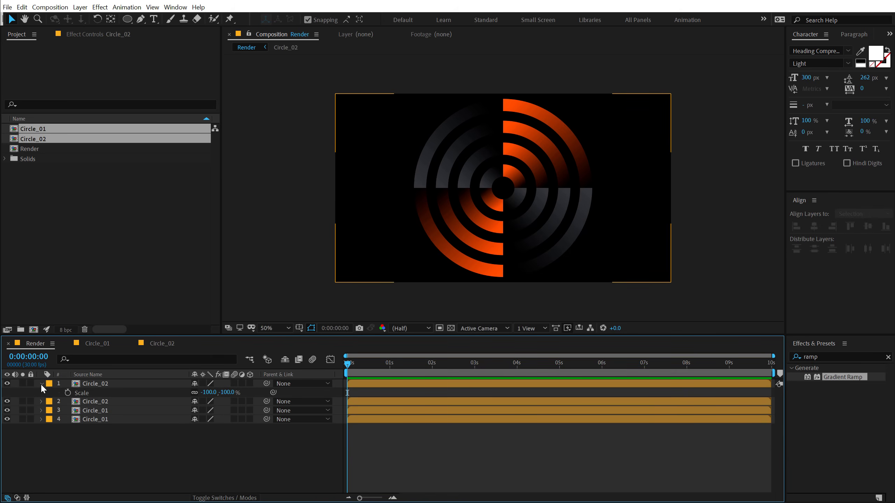
Add a time*20 expression to the top Circle_02 layer's Rotation
left_click(41, 383)
left_click(91, 383)
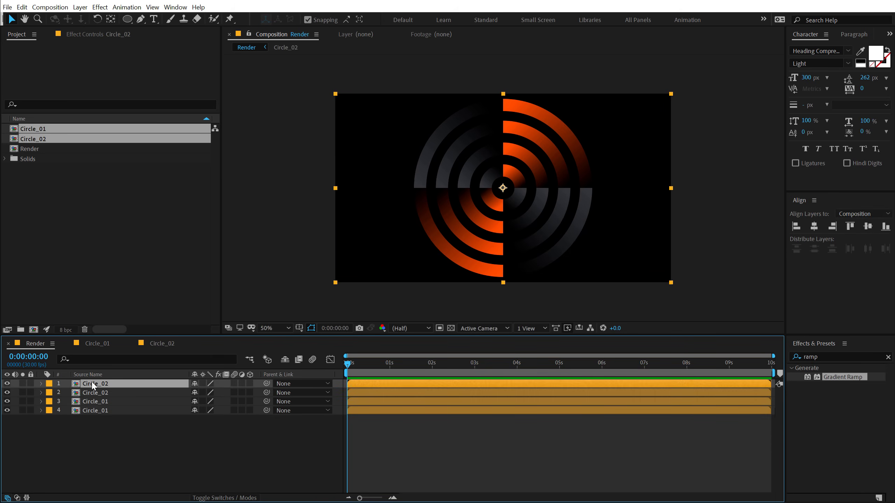
key("r")
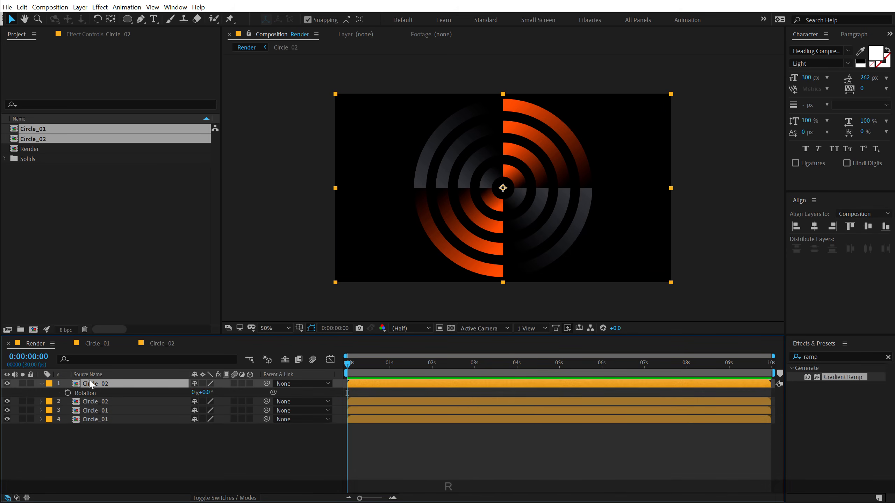
left_click(68, 393, "alt")
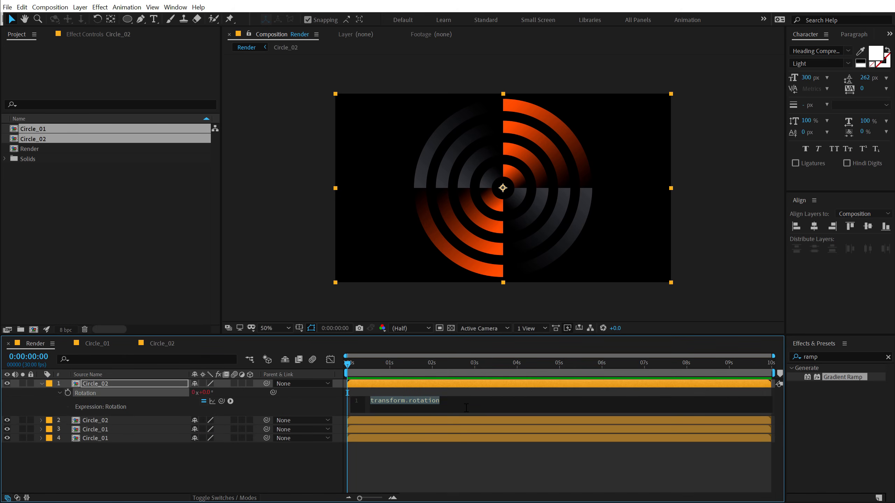
type("time")
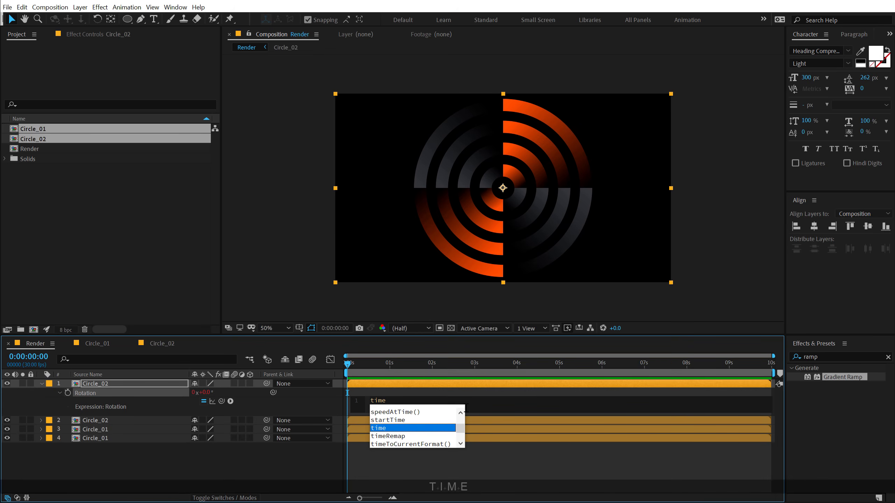
type("*20")
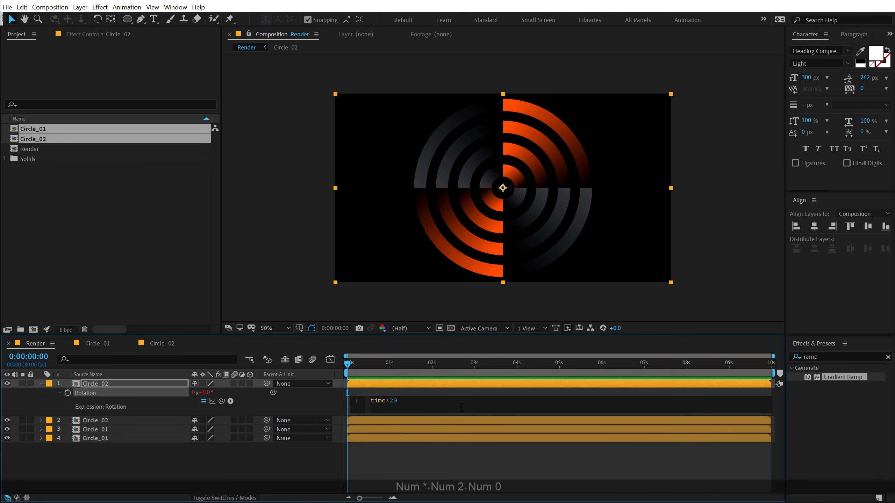
key("KP_Enter")
Copy the rotation expression only and paste it onto circle layers 2–4
double_click(42, 383)
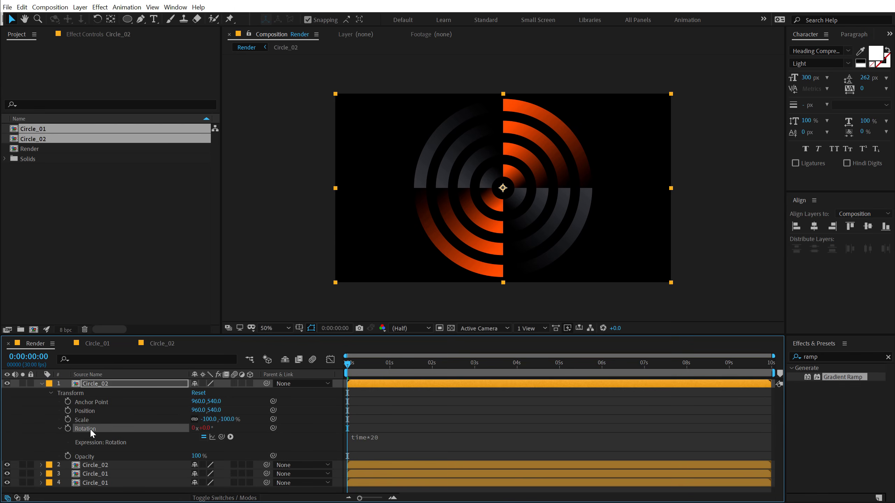
left_click(22, 7)
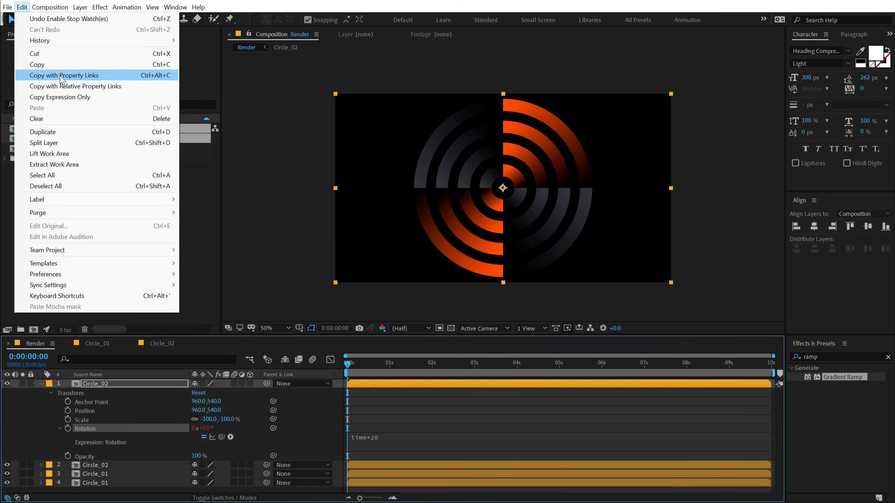
left_click(55, 98)
left_click(42, 383)
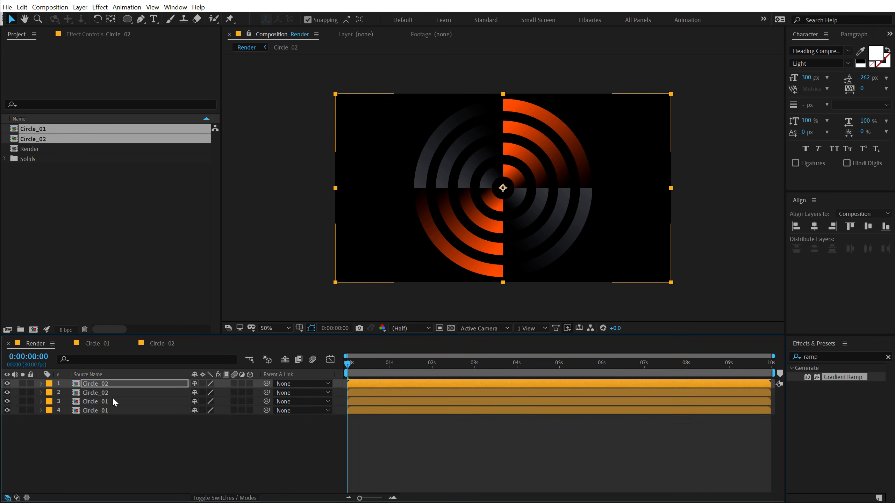
left_click(106, 393)
left_click(100, 410, "shift")
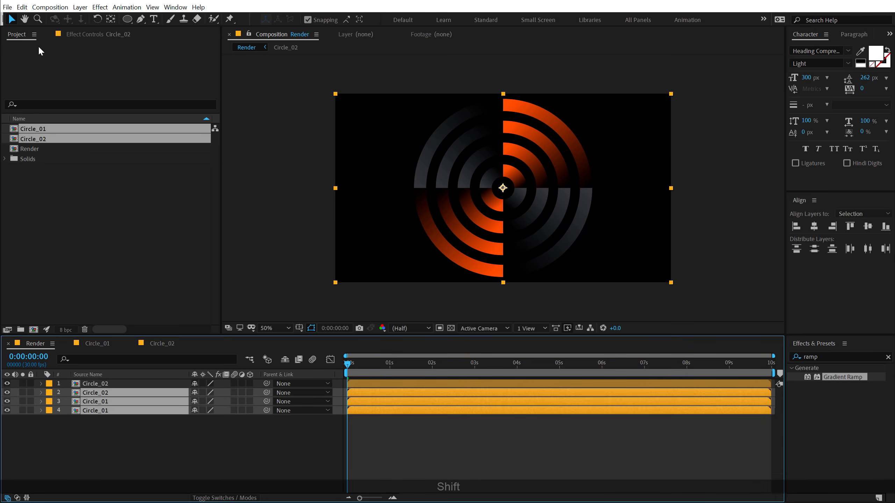
left_click(22, 7)
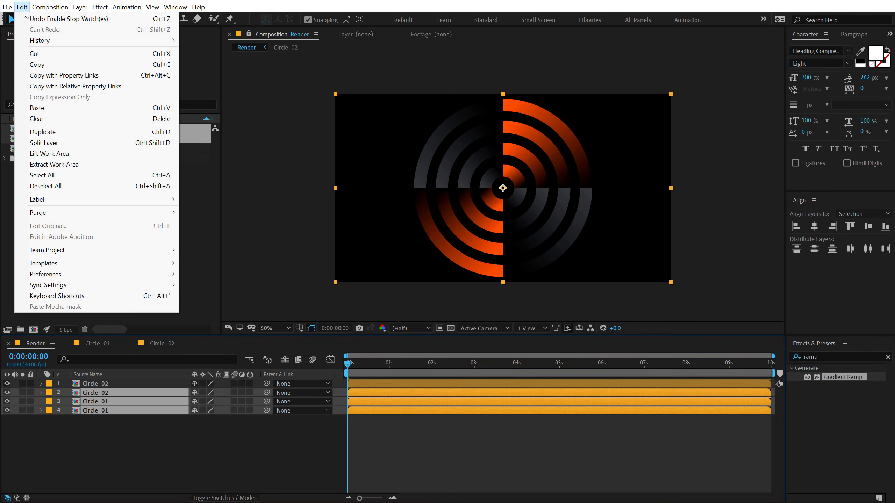
left_click(36, 108)
left_click(215, 449)
Preview the animation to check all four rings spin continuously
key("space")
left_click_drag(405, 364, 339, 391)
left_click_drag(48, 446, 121, 357)
key("r")
key("r")
left_click_drag(358, 363, 771, 383)
key("space")
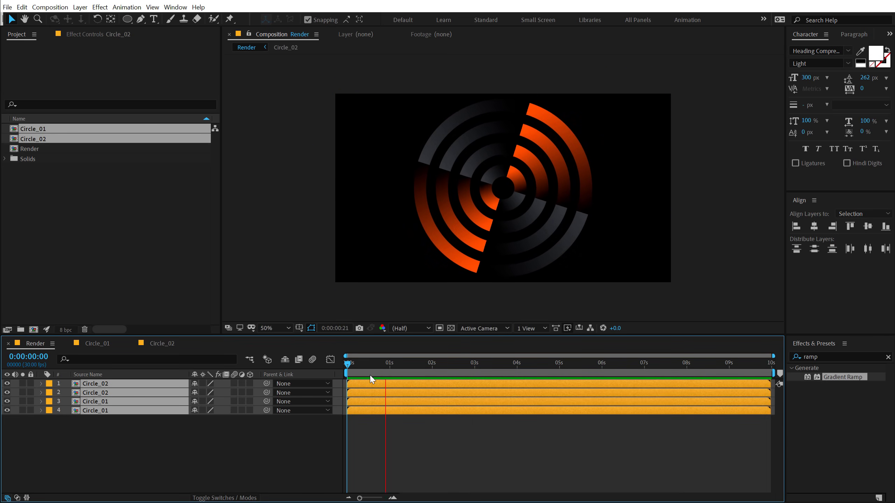
key("space")
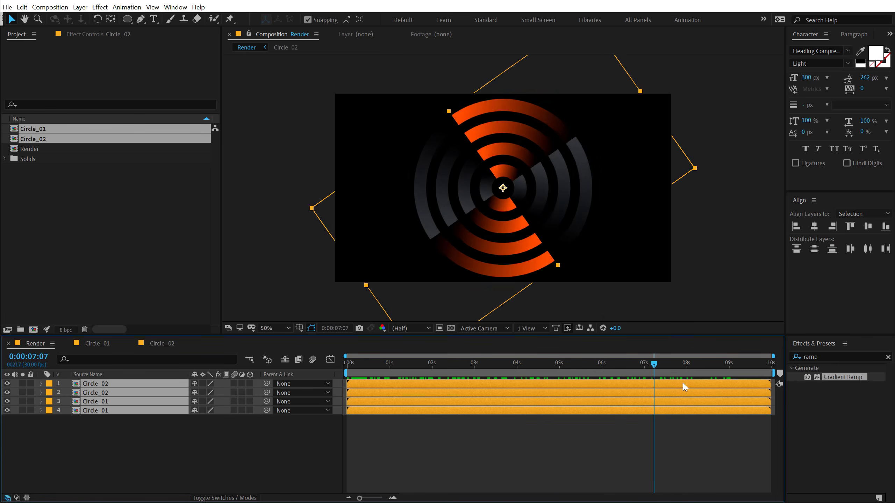
key("space")
key("space")
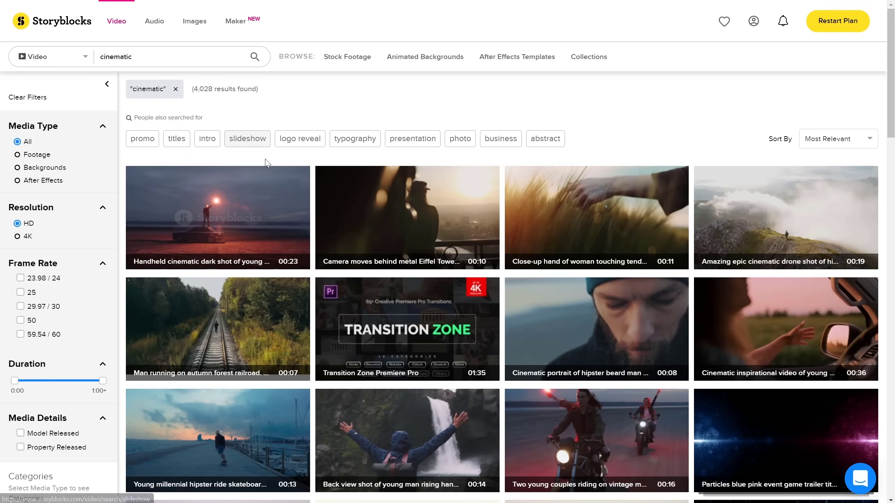
Download the first cinematic stock clip in a chosen format
mouse_move(266, 206)
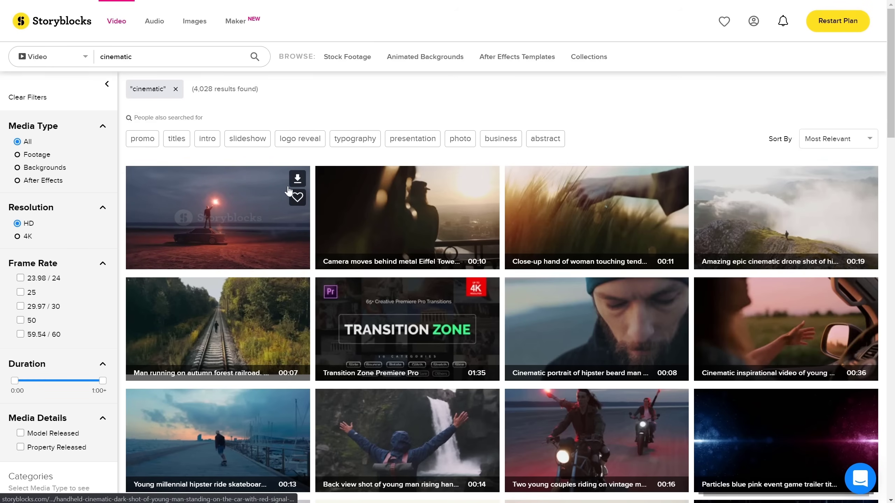
left_click(297, 178)
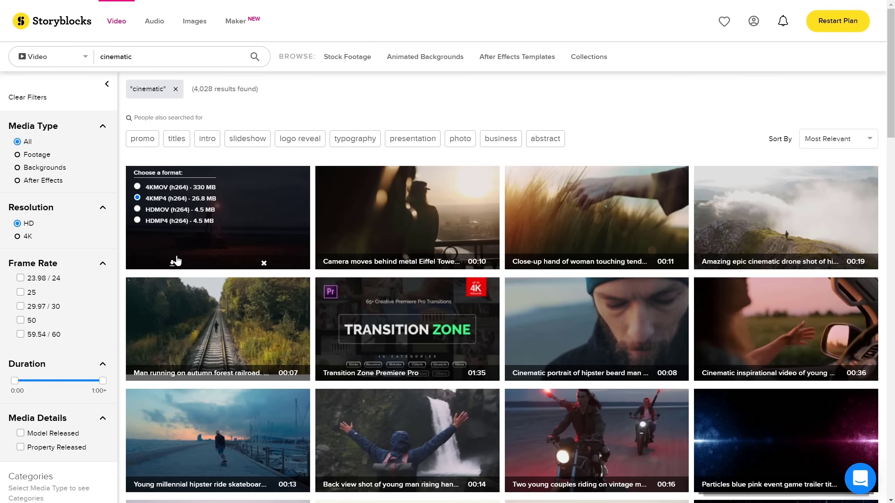
left_click(176, 261)
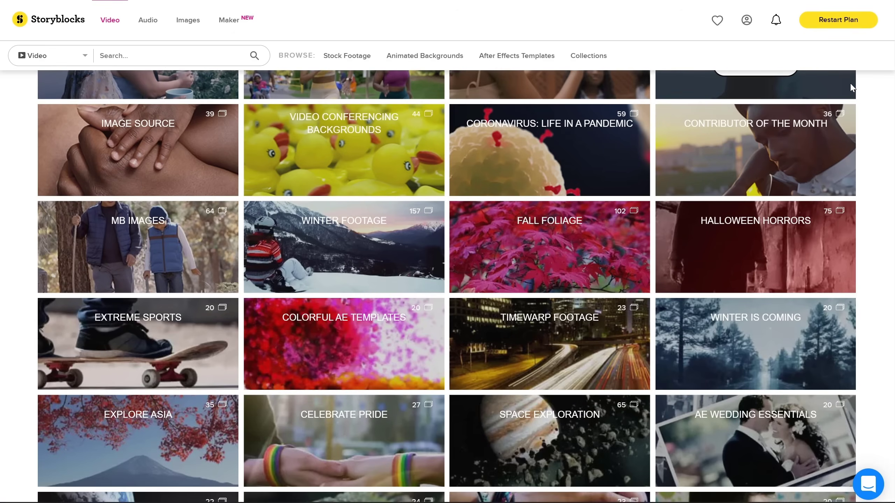
In Maker, replace the Winter Outerwear title line with 'New Collection'
scroll(851, 87, "down", 5)
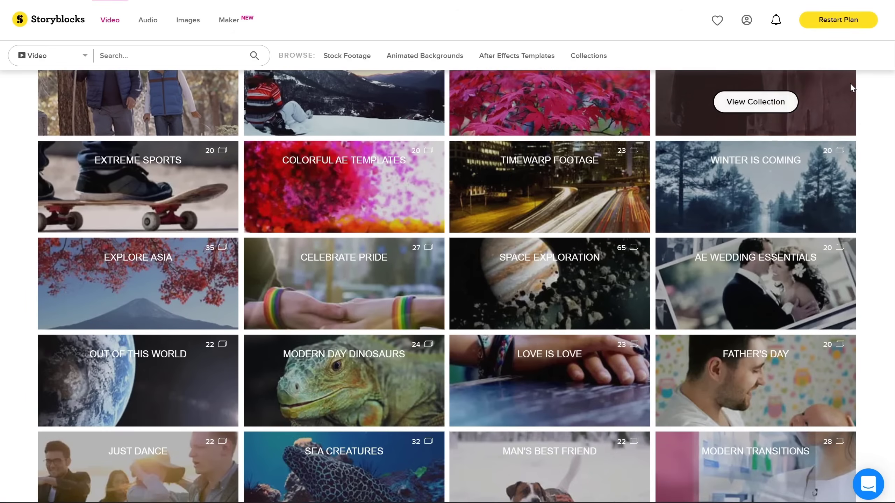
scroll(851, 88, "down", 5)
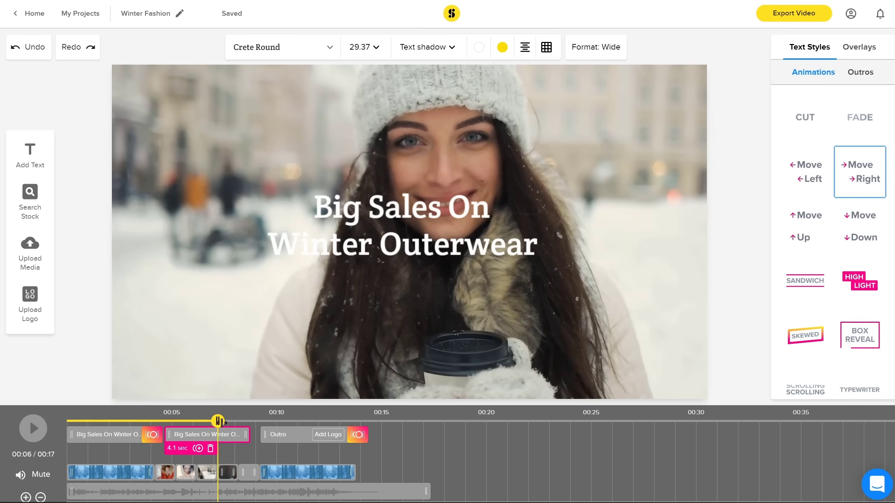
left_click_drag(215, 421, 235, 421)
left_click(225, 436)
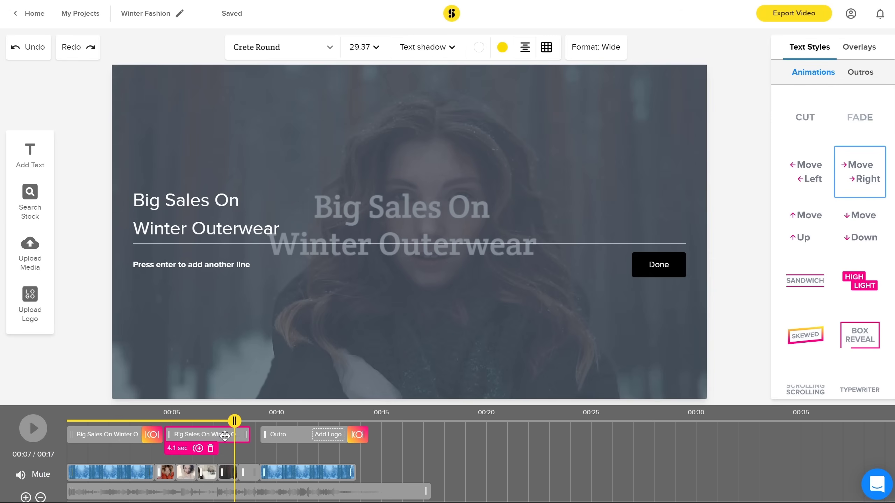
triple_click(207, 228)
type("New Collection")
left_click(658, 265)
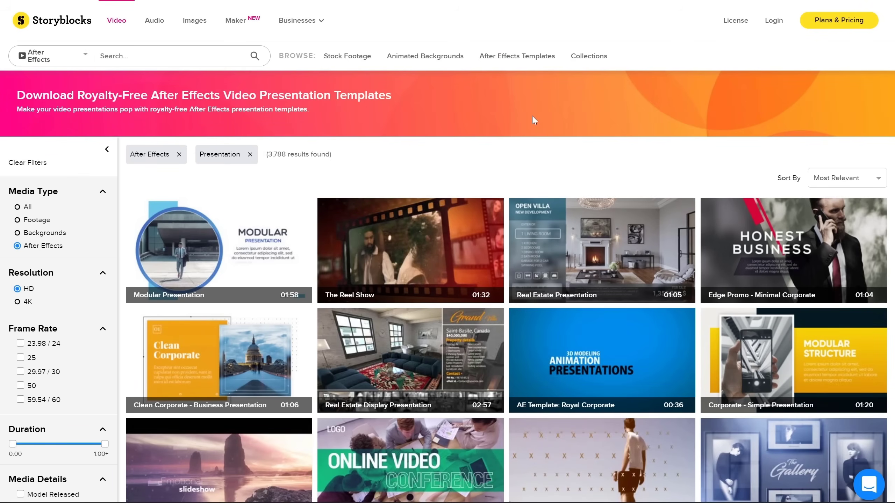
scroll(532, 116, "down", 5)
scroll(528, 120, "down", 2)
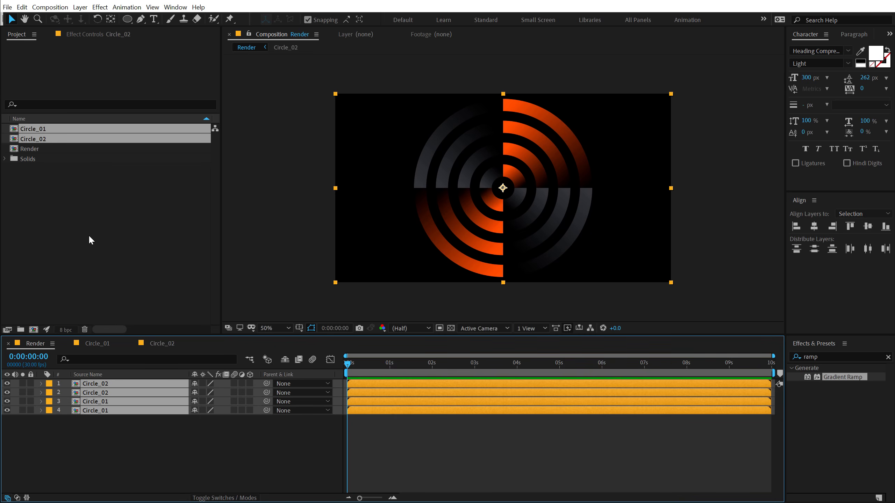
Precompose the four circle layers into a new comp named Animation
left_click(100, 462)
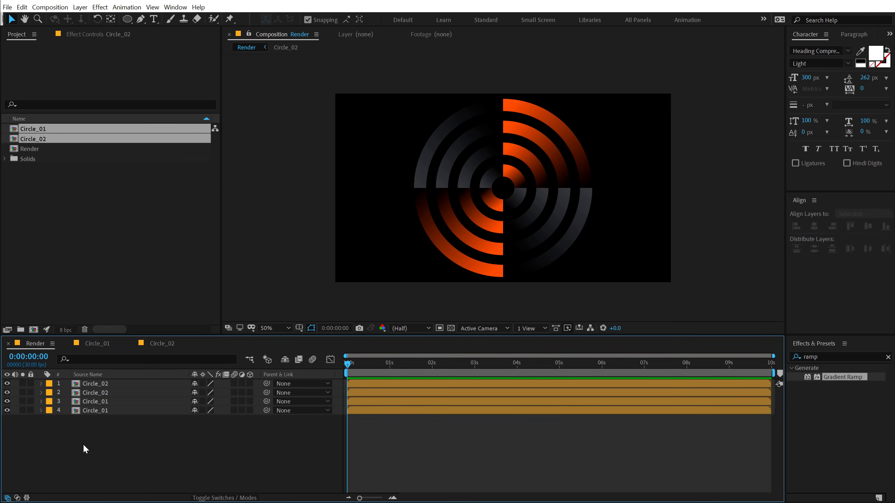
left_click_drag(85, 446, 118, 385)
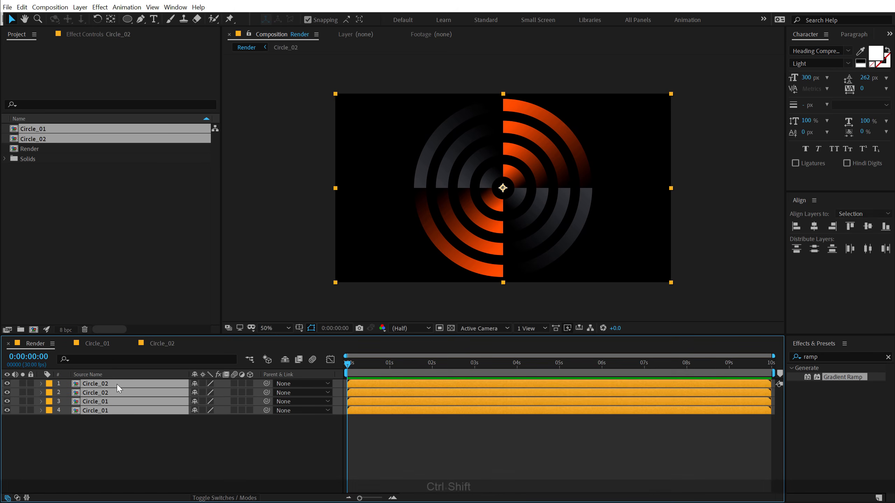
key("ctrl+shift+c")
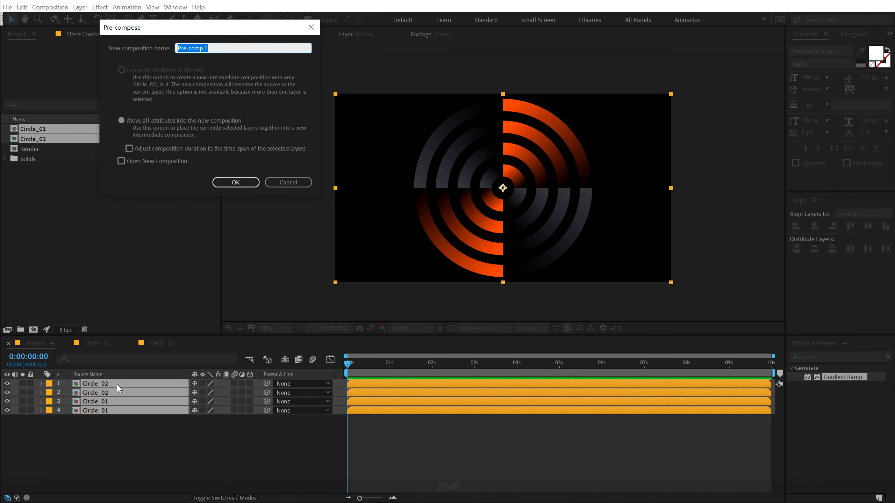
type("Animation")
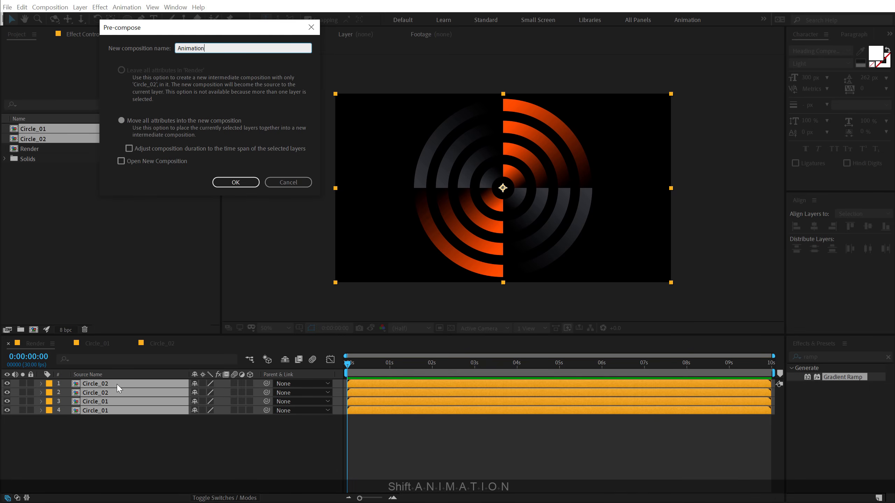
left_click(230, 186)
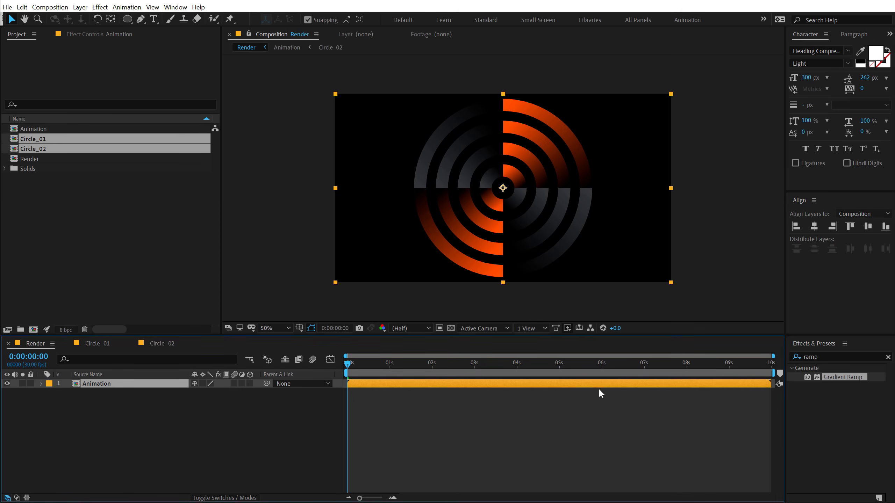
Apply Glow to the Animation layer and switch the project to 16 bpc
left_click(816, 357)
left_click(823, 356)
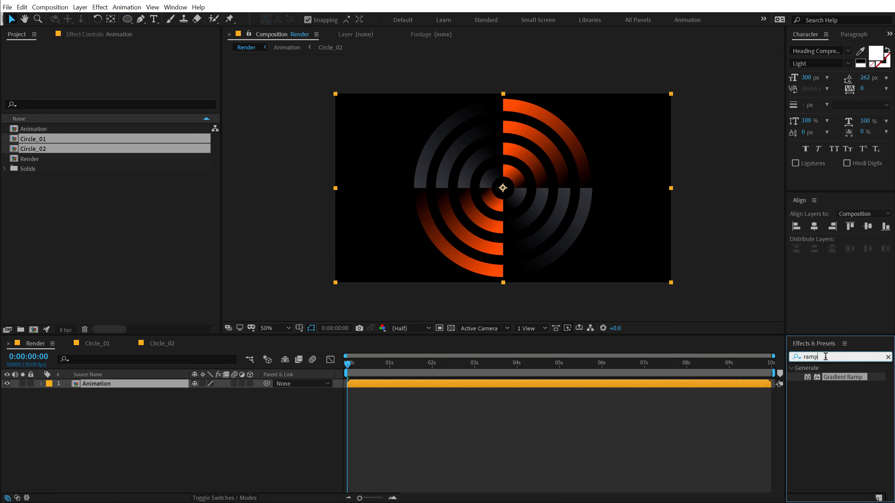
type("glow")
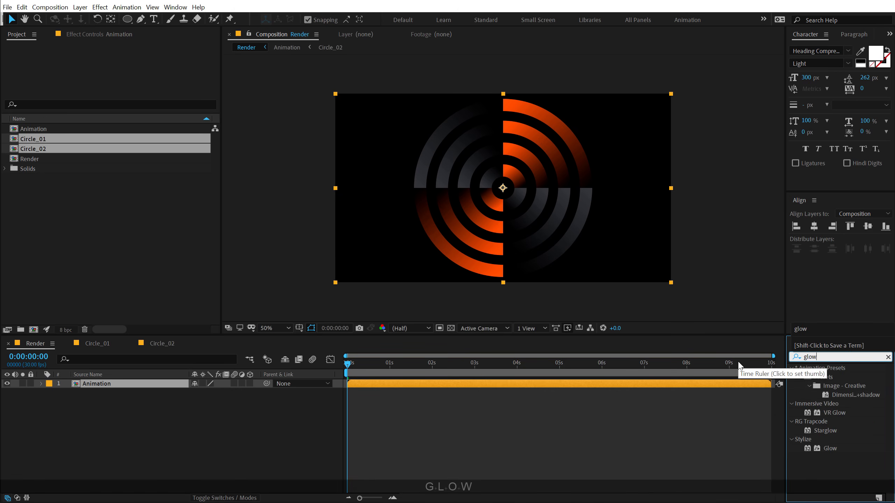
double_click(828, 447)
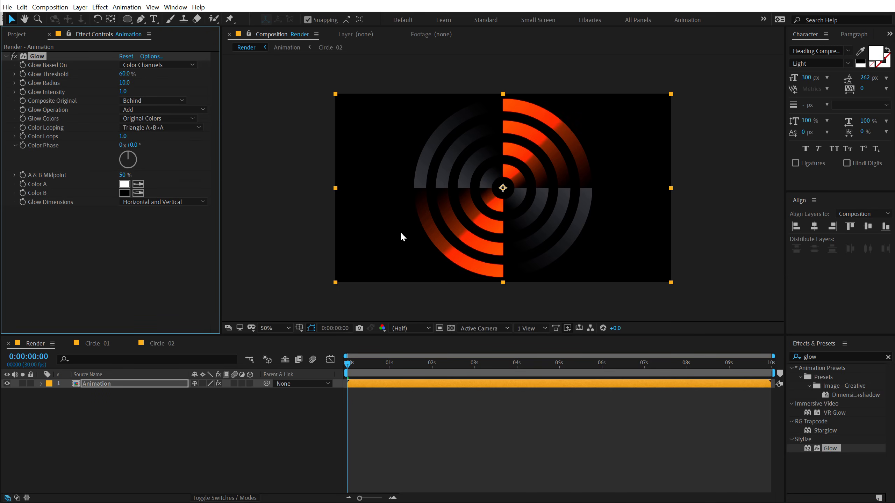
left_click(21, 35)
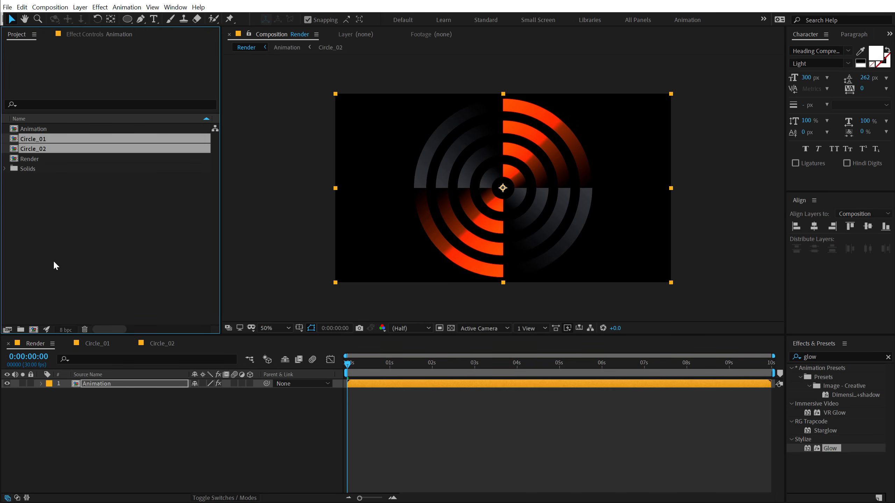
left_click(65, 330, "alt")
Create a new solid named BG and place it below the Animation layer
right_click(108, 427)
mouse_move(171, 322)
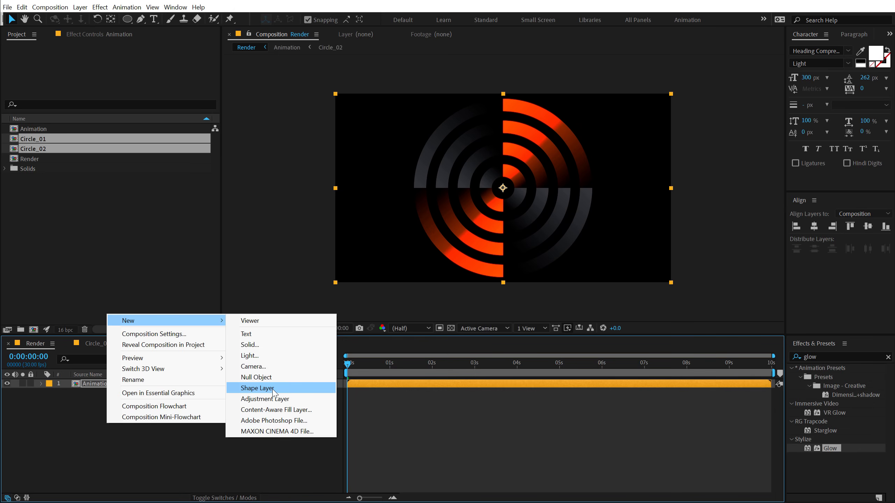
left_click(253, 345)
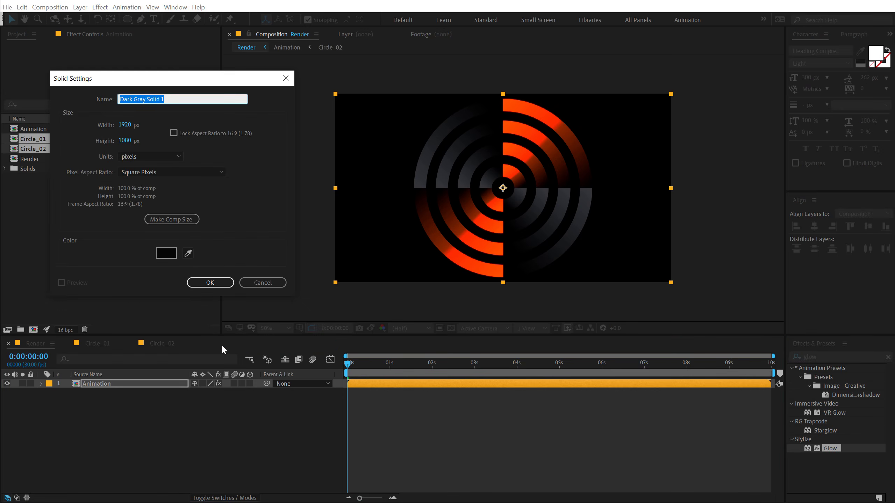
type("BG")
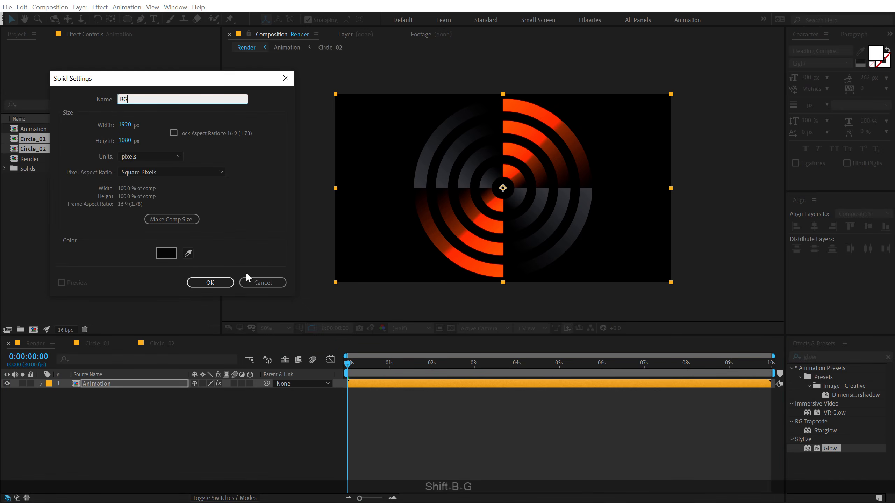
left_click(210, 283)
left_click_drag(107, 384, 106, 423)
Apply a Fill effect to BG with its colour set to 000000
left_click(828, 359)
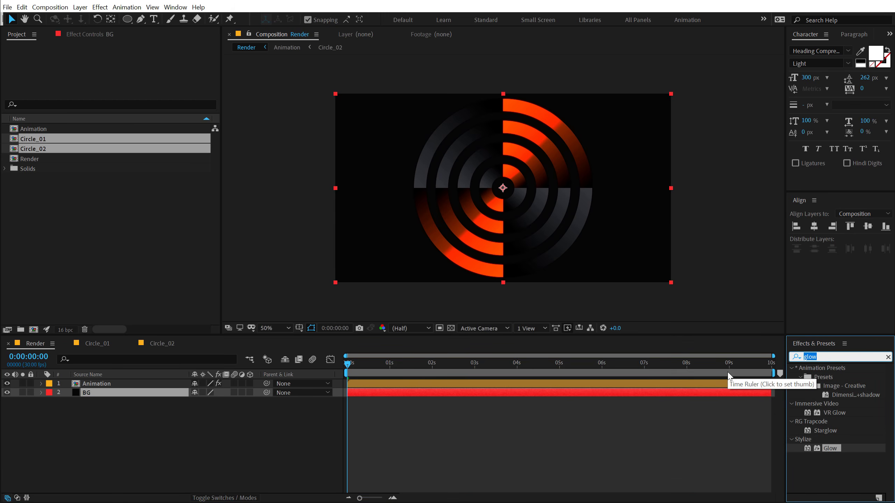
type("fill")
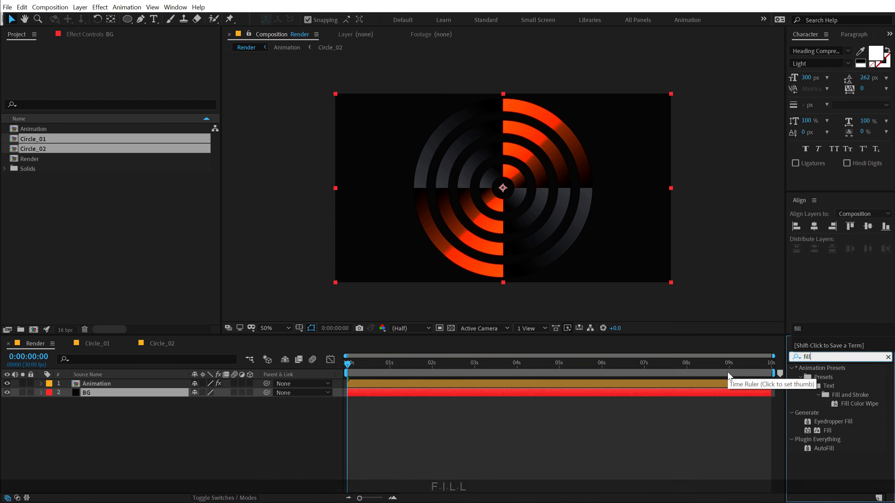
double_click(824, 431)
left_click(124, 83)
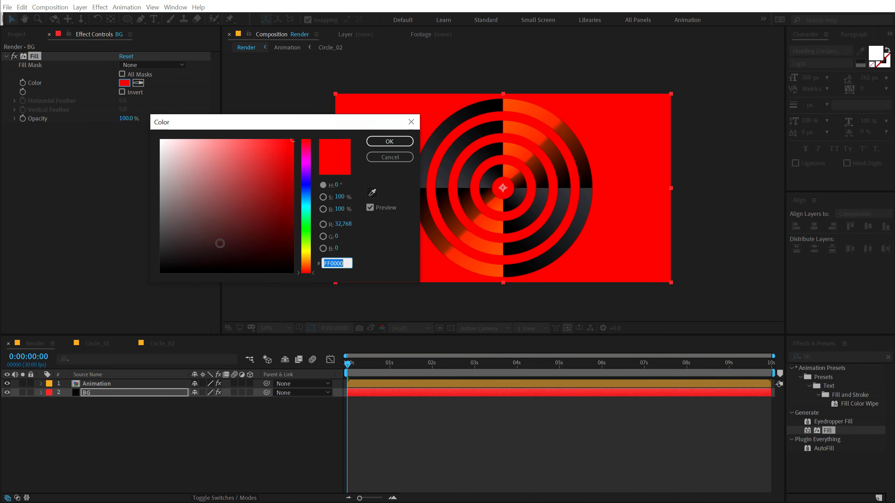
type("000000")
left_click(390, 141)
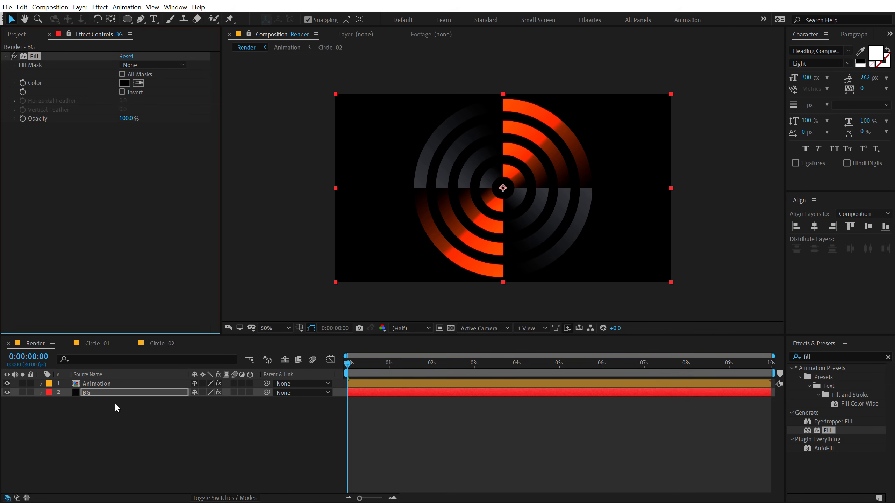
Set the Animation layer's Glow Threshold to 75% and Radius to 450, and move it top-right
left_click(97, 384)
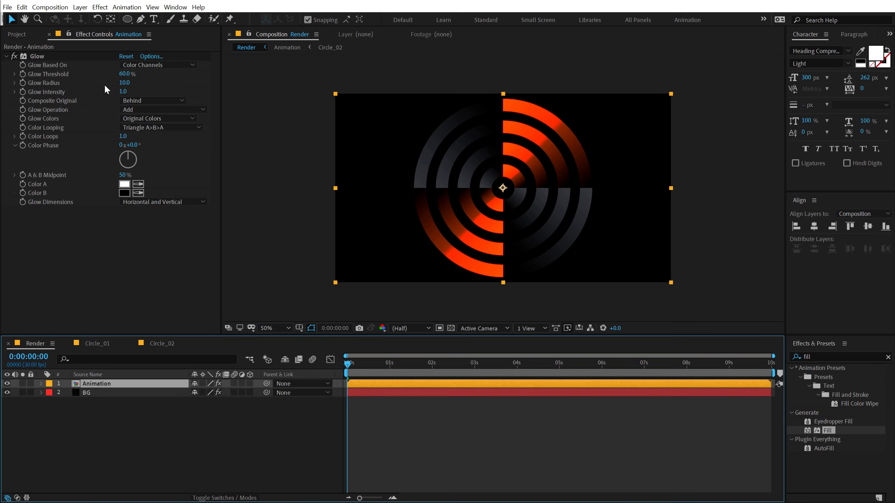
left_click_drag(122, 84, 287, 91)
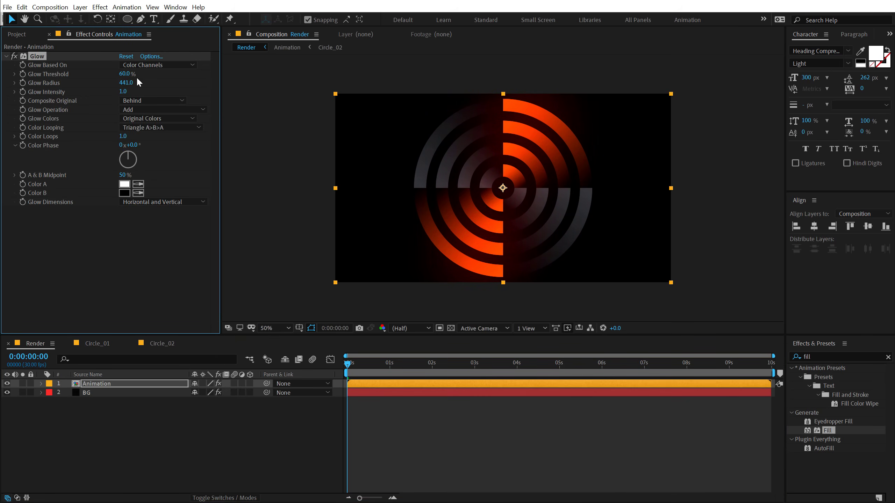
left_click_drag(126, 75, 184, 69)
left_click(124, 75)
type("75")
key("Return")
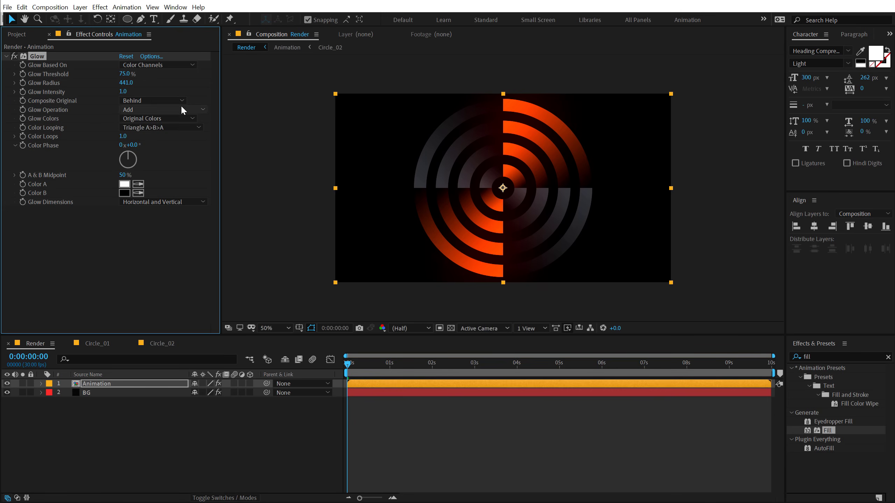
left_click(122, 83)
type("450")
key("Return")
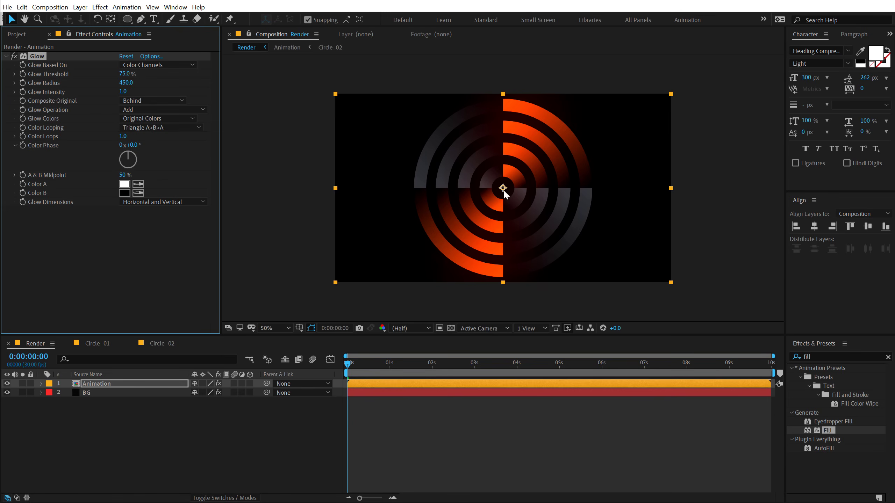
left_click_drag(504, 192, 654, 117)
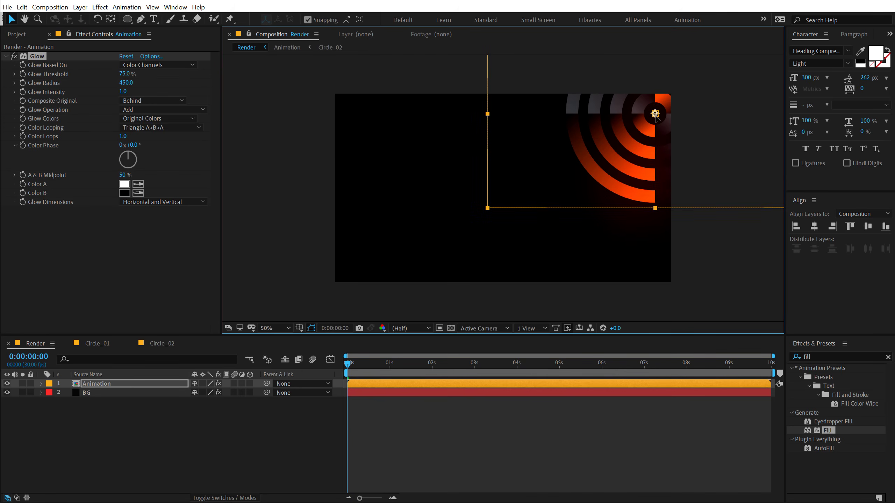
Turn off snapping and undo a stray nudge of the rings
left_click(307, 20)
left_click_drag(622, 137, 603, 175)
left_click(105, 387)
key("ctrl+z")
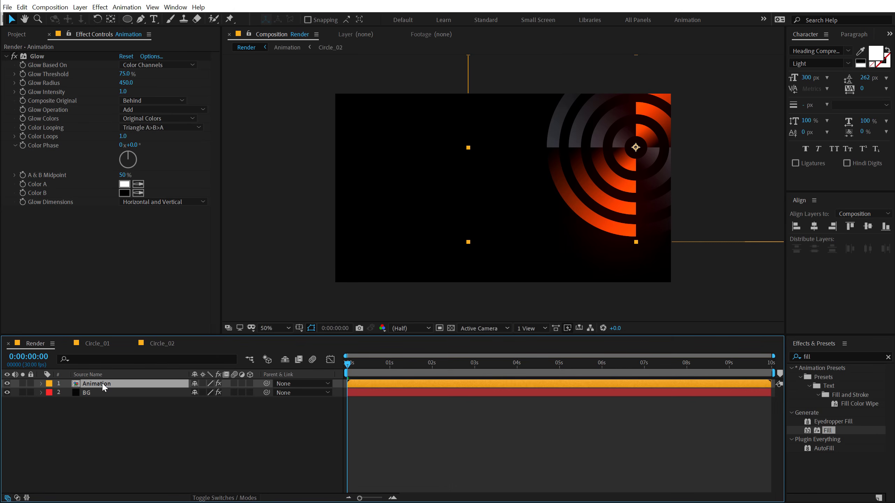
Duplicate the Animation layer, move the copy toward the bottom centre and scale it to 70%
key("ctrl+d")
left_click_drag(656, 143, 539, 279)
key("s")
left_click(224, 392)
type("70")
key("Return")
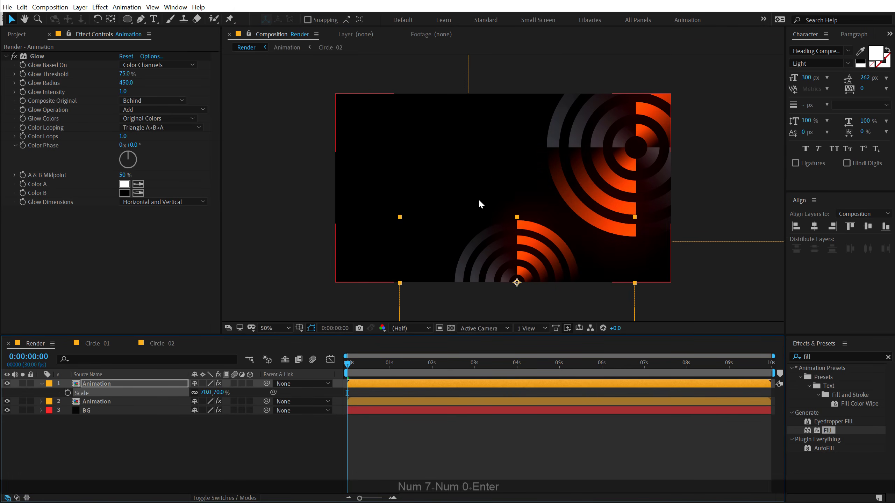
left_click_drag(532, 244, 553, 235)
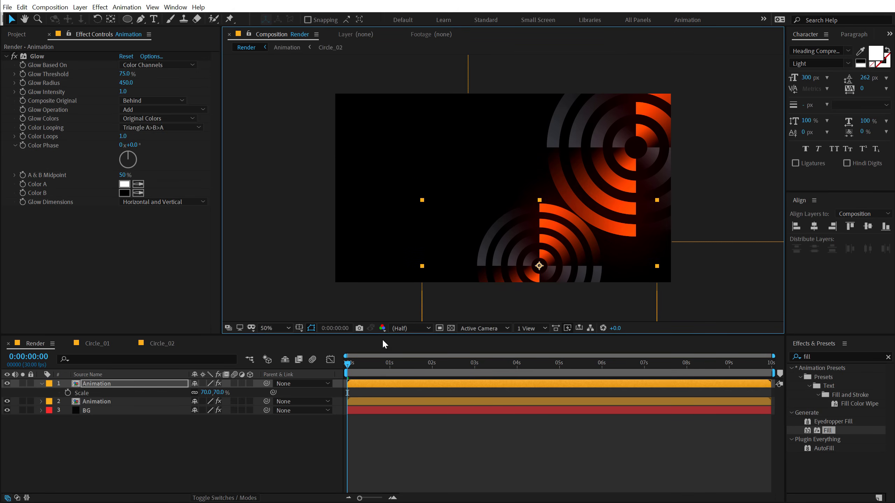
left_click_drag(346, 364, 413, 366)
Unlink the copy's scale and mirror it horizontally to -70, 70%
left_click(113, 384)
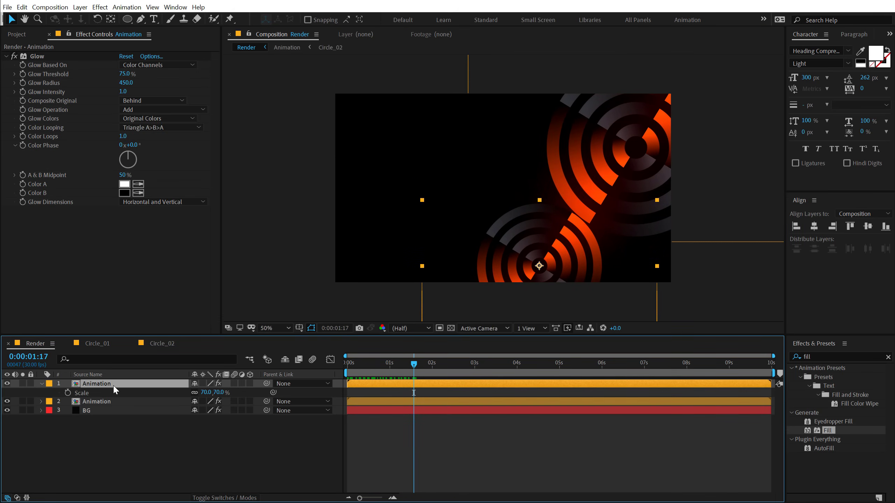
left_click(195, 392)
left_click(207, 390)
left_click(204, 439)
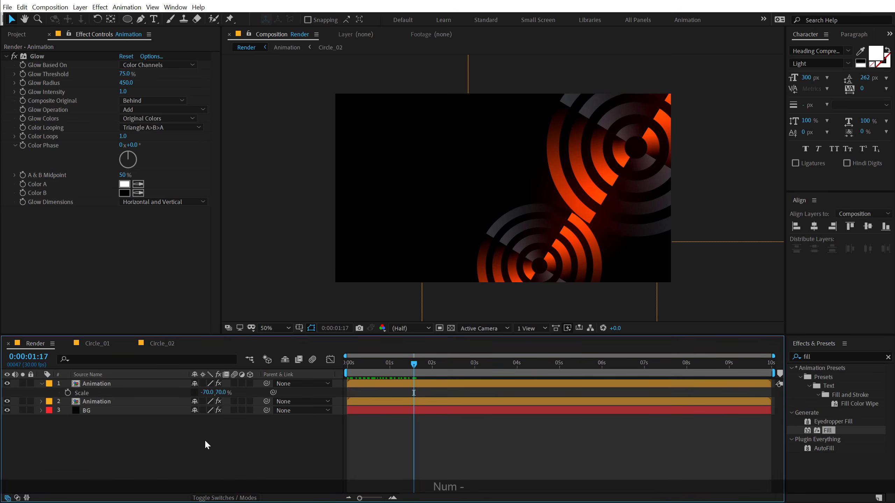
Rotate the smaller mirrored Animation copy near the bottom to about -101° and preview the overlap
left_click_drag(351, 361, 332, 396)
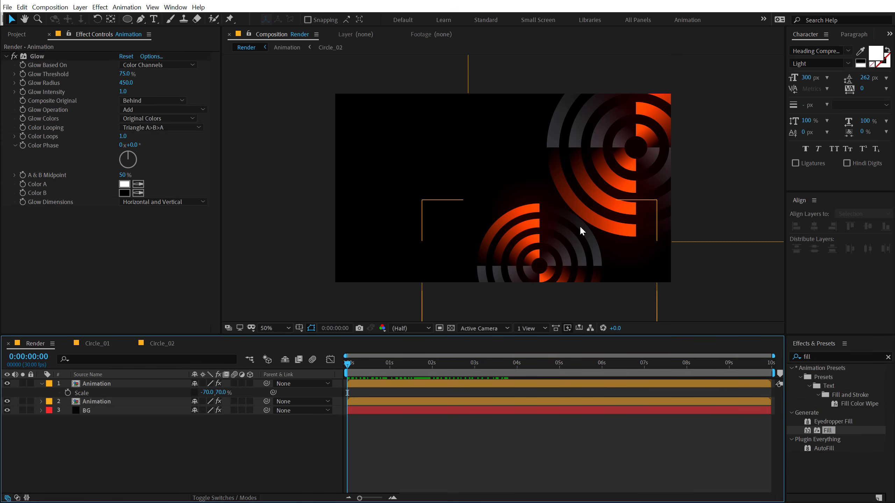
left_click_drag(369, 363, 422, 357)
left_click(95, 383)
key("r")
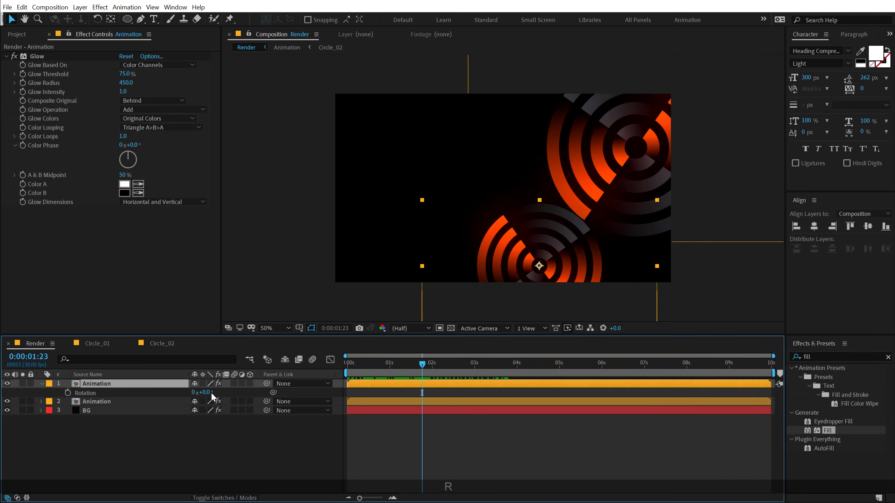
left_click_drag(208, 392, 158, 394)
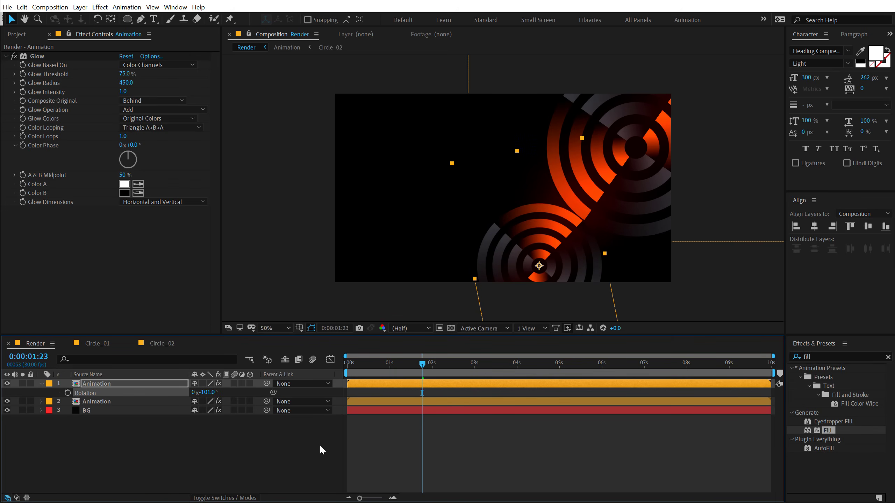
left_click(394, 423)
left_click_drag(354, 364, 304, 395)
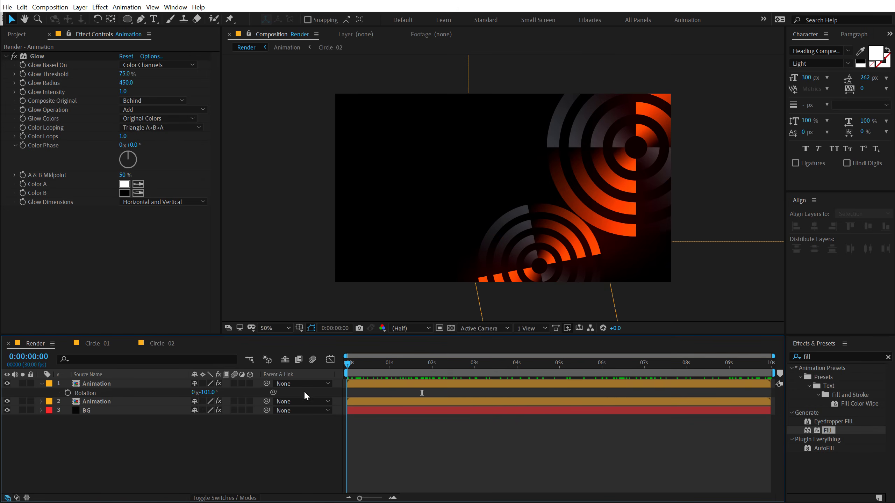
Duplicate the top Animation layer, move it upper-left, and scale it to -81, 81%
left_click(41, 383)
left_click(112, 384)
key("ctrl+d")
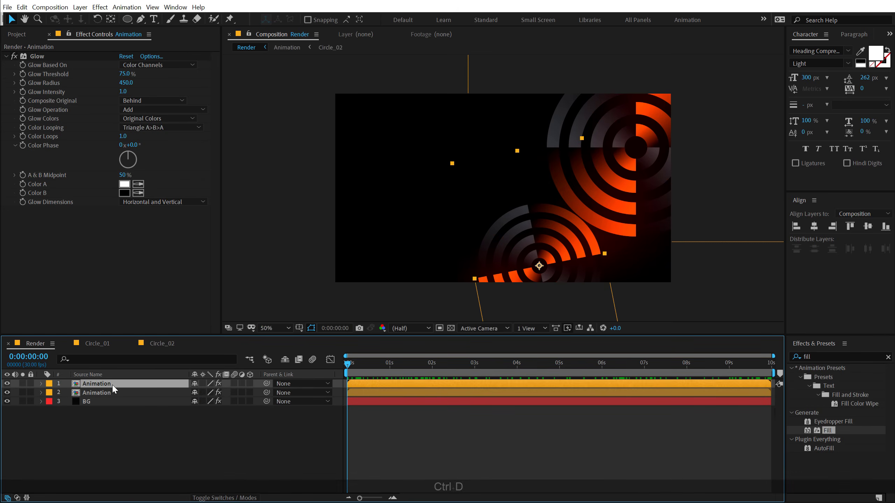
left_click_drag(542, 281, 413, 184)
key("s")
left_click_drag(206, 392, 223, 392)
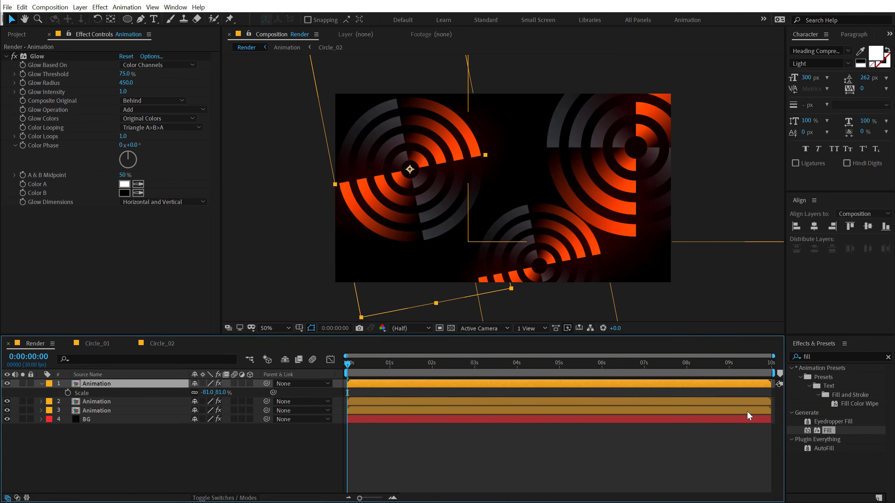
Apply a near-black (0A0A0A) Fill to the new copy and delete its Glow effect
left_click(806, 429)
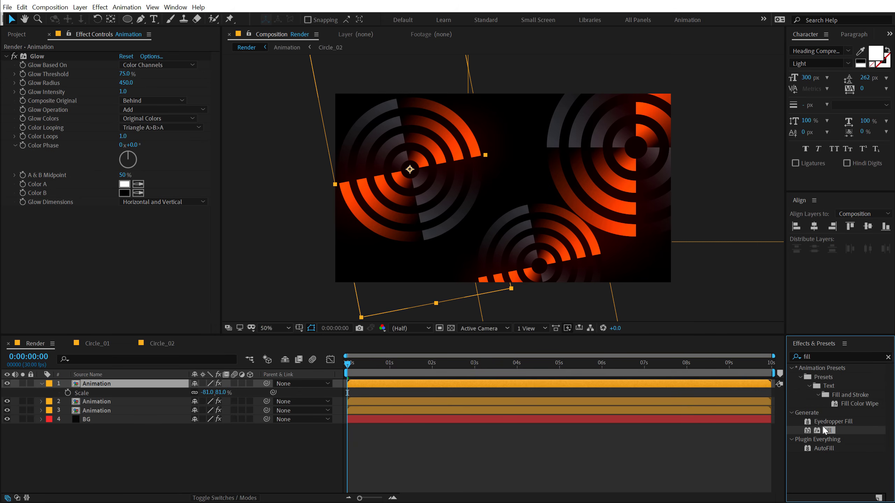
left_click_drag(826, 432, 137, 383)
left_click(126, 241)
left_click_drag(164, 262, 140, 263)
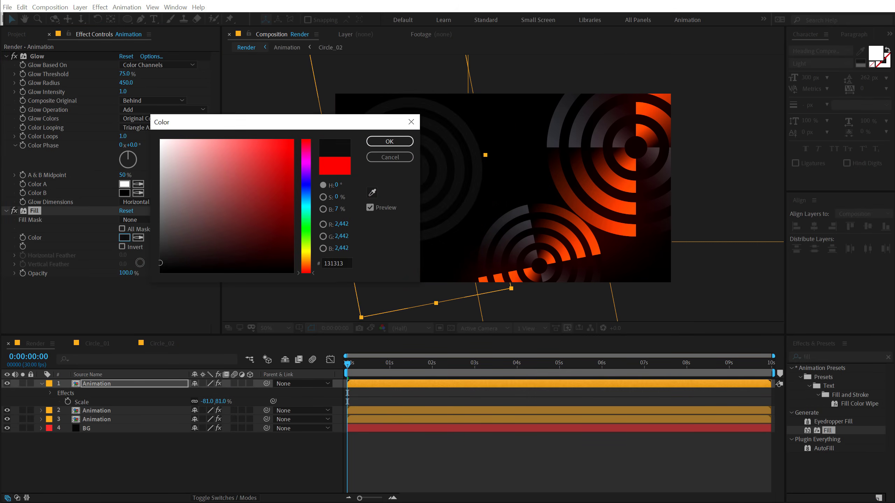
left_click(369, 143)
left_click(35, 56)
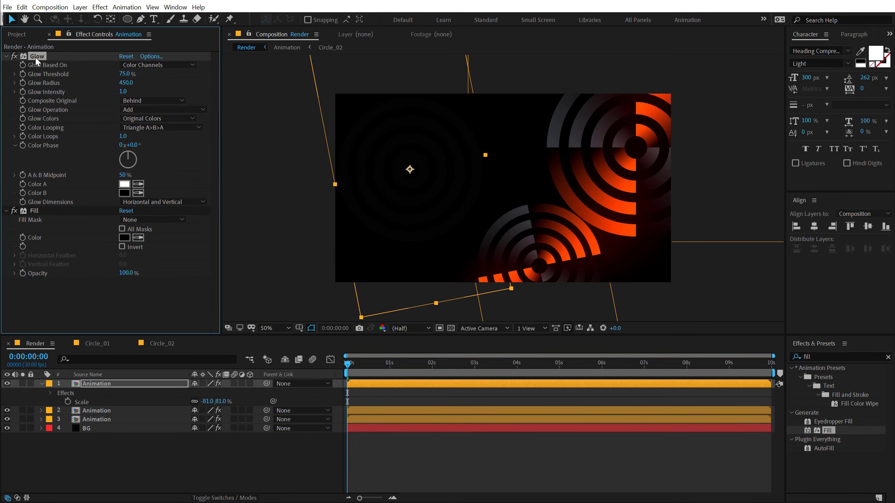
key("Delete")
left_click(72, 454)
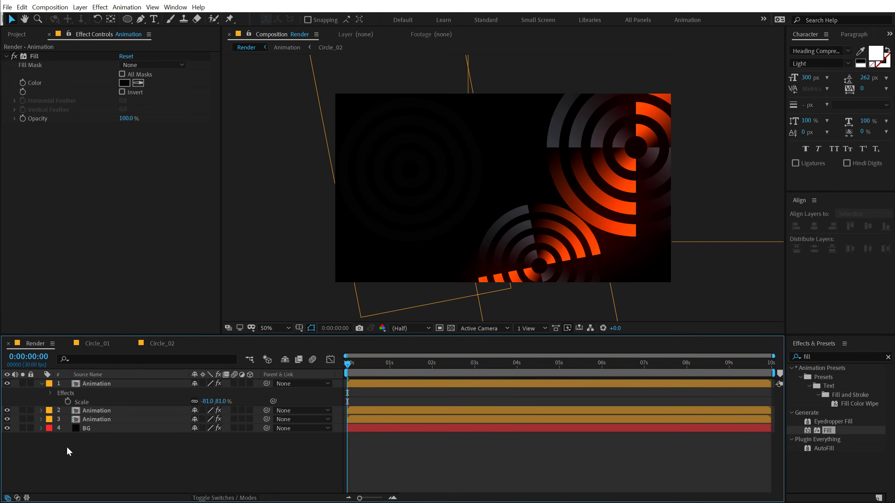
Apply the 4-Color Gradient effect to the BG layer
left_click(42, 383)
left_click(106, 410)
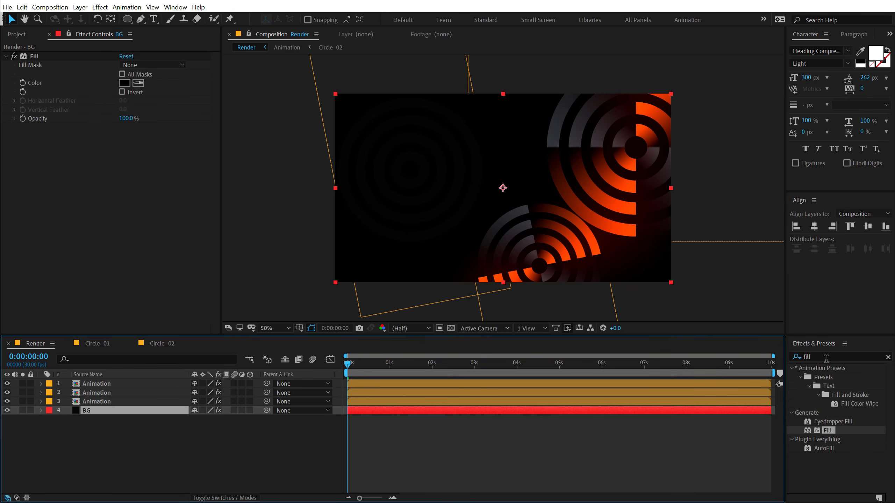
type("4")
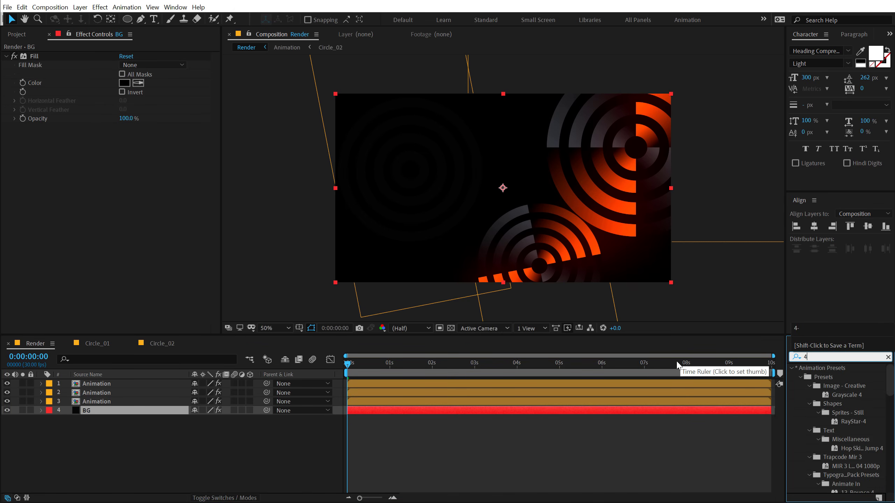
type("-")
left_click_drag(833, 377, 139, 174)
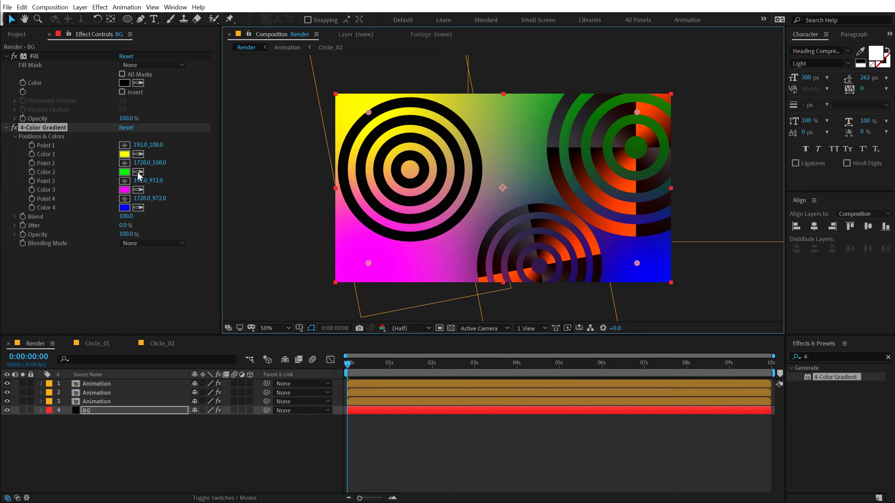
Set the gradient colours to orange, black, black and orange
left_click(138, 155)
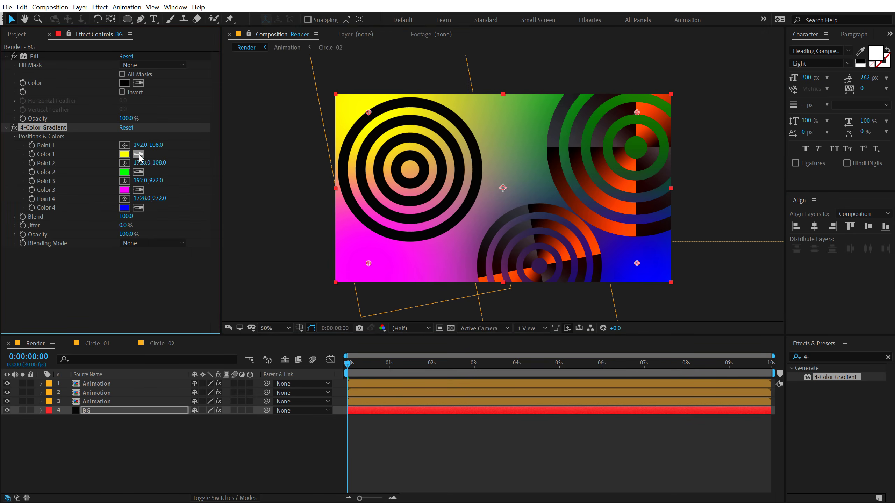
left_click(644, 104)
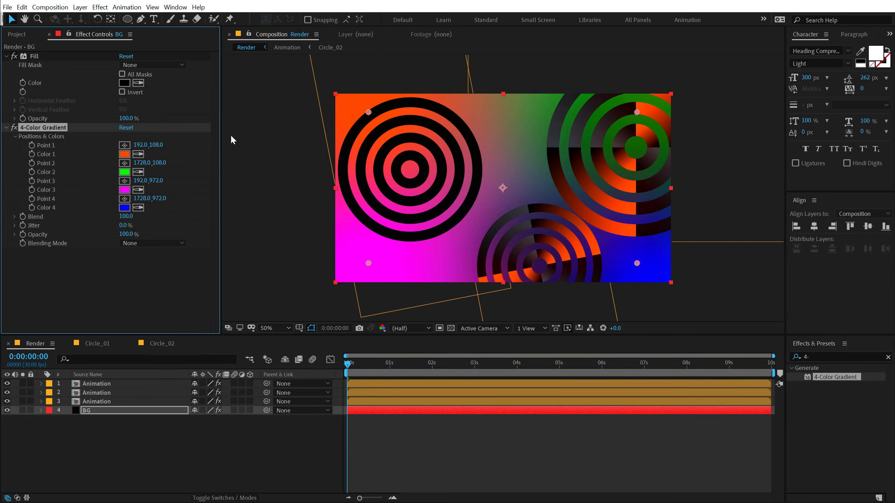
left_click(137, 172)
left_click(125, 83)
left_click(138, 190)
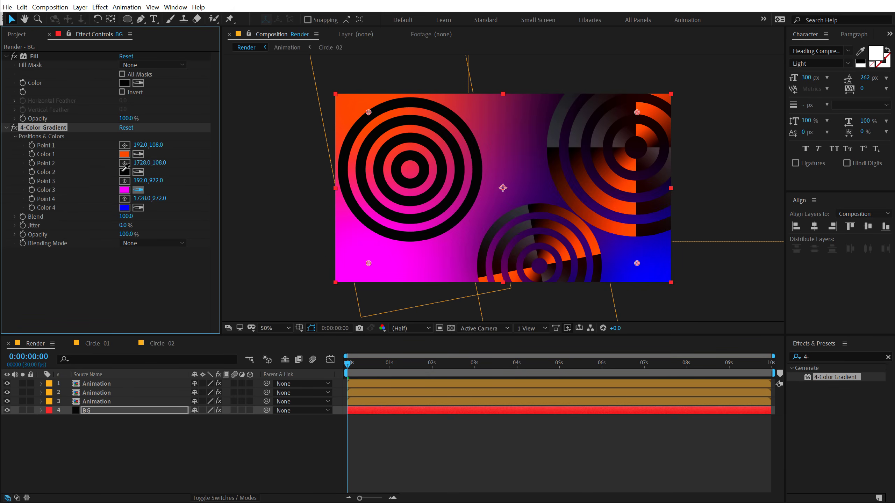
left_click(124, 171)
left_click(138, 207)
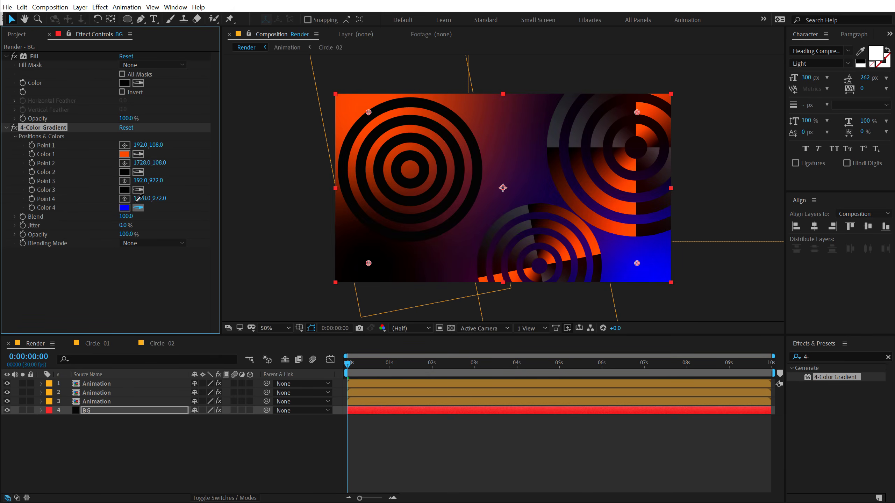
left_click(125, 153)
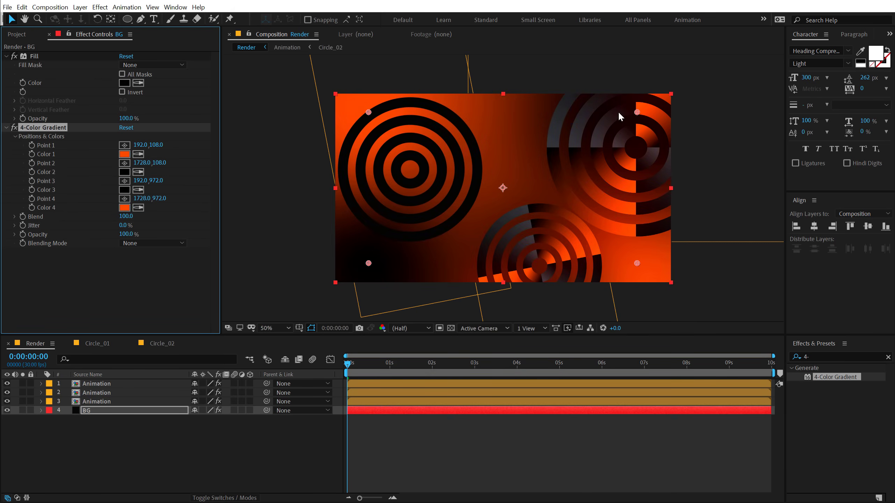
Spread the four gradient points wider, pushing points 1 and 4 beyond the frame corners
left_click_drag(637, 112, 585, 155)
left_click_drag(409, 250, 418, 243)
key("comma")
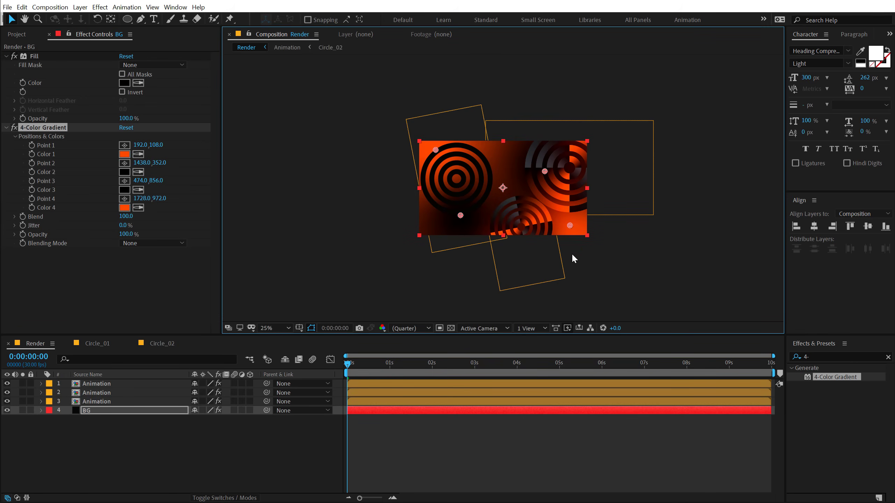
left_click_drag(570, 228, 655, 306)
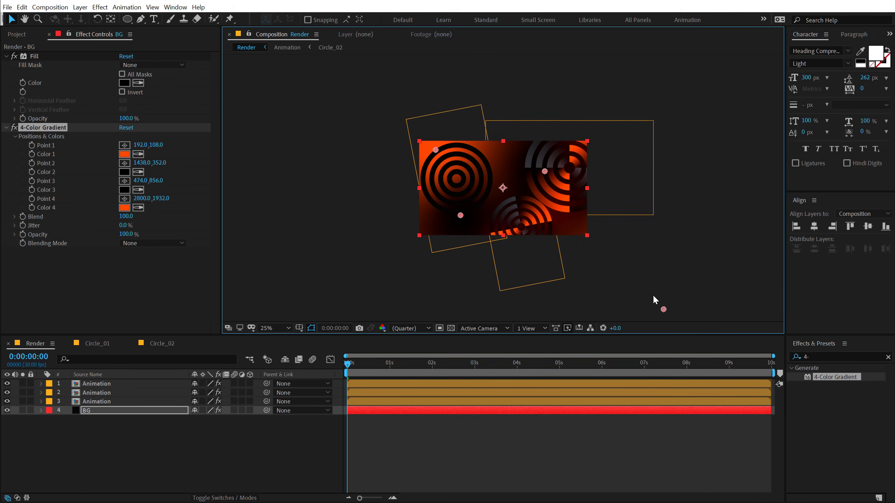
left_click_drag(416, 139, 304, 69)
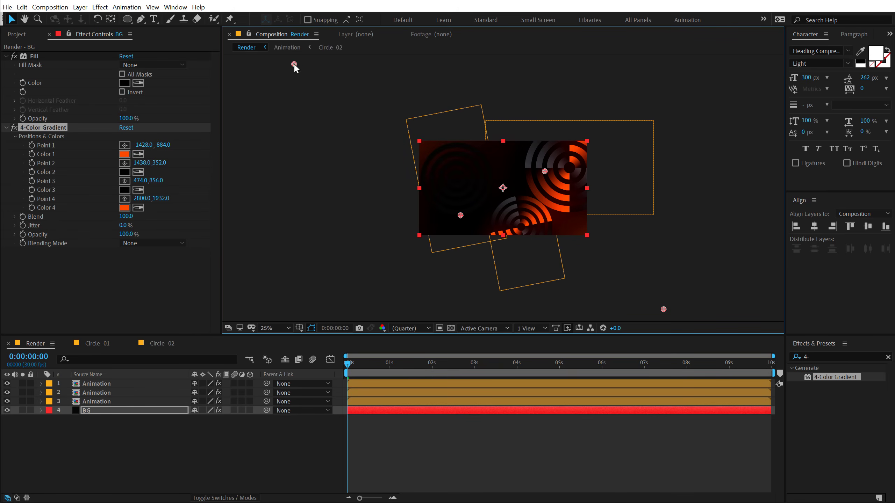
left_click_drag(664, 309, 702, 333)
mouse_move(460, 215)
left_mouse_down()
mouse_move(498, 226)
mouse_move(470, 218)
left_mouse_up()
left_click_drag(544, 171, 548, 169)
Darken Color 1 to A43200, copy it into Color 4, and zoom the view to 50%
left_click(124, 154)
left_click_drag(288, 157, 306, 186)
left_click(386, 141)
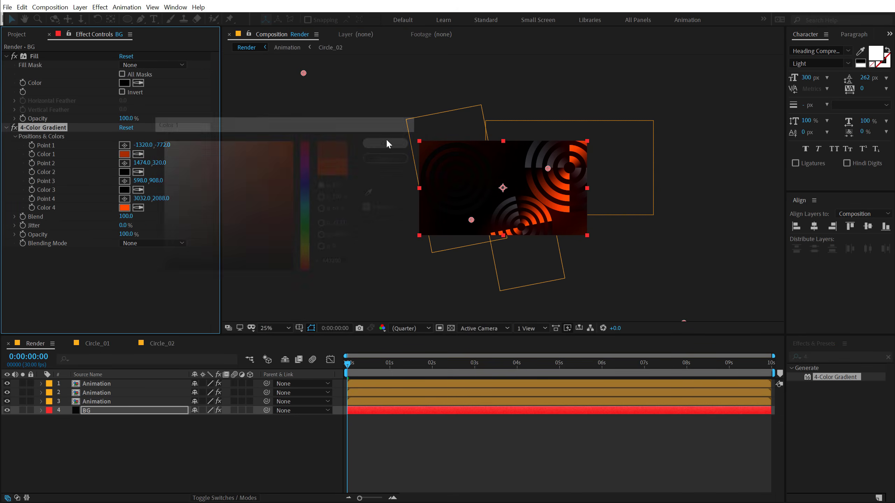
left_click(127, 152)
left_click(188, 436)
key("period")
key("period")
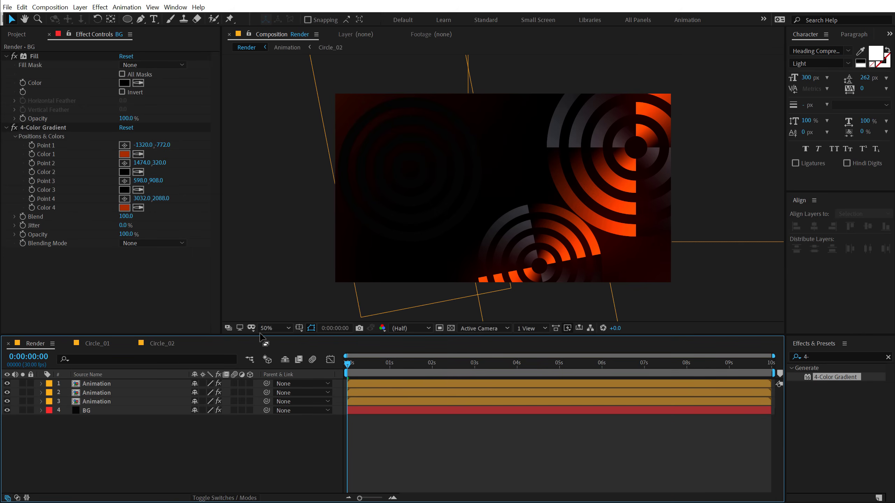
Keep the ring layer's Fill colour black and hide layer controls with Ctrl+Shift+H
left_click(95, 410)
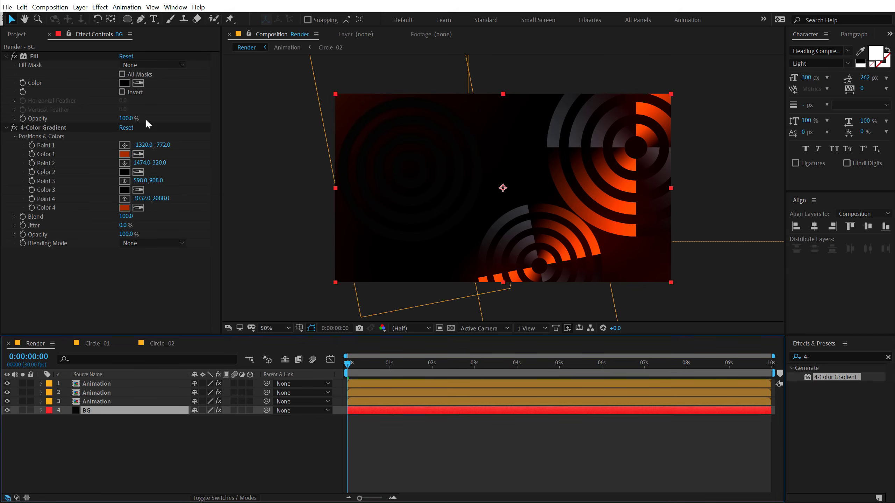
left_click(93, 384)
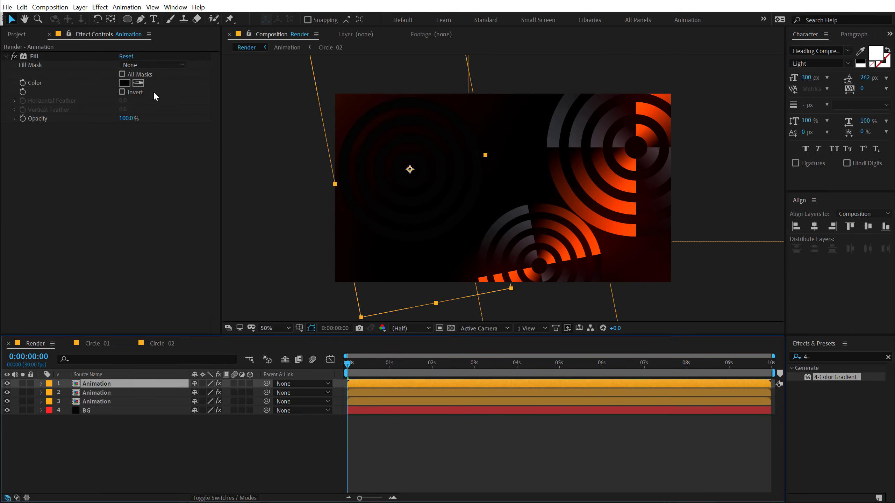
left_click(127, 82)
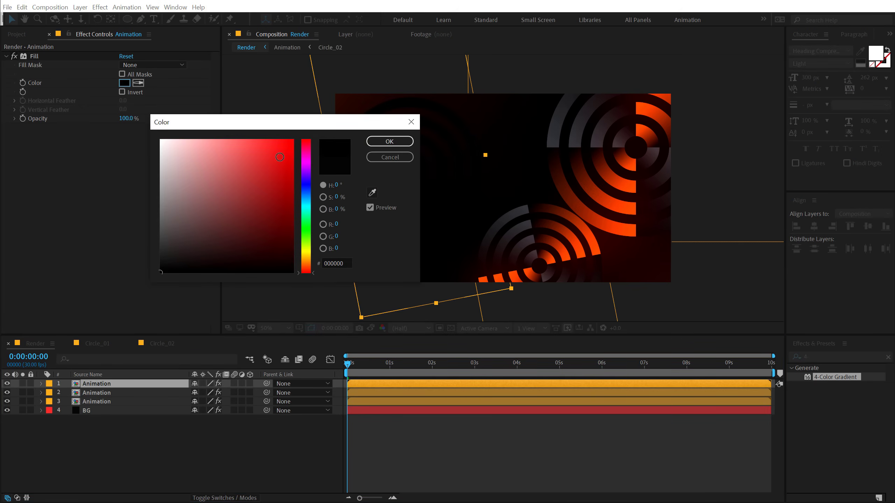
left_click_drag(293, 126, 209, 127)
left_click(298, 141)
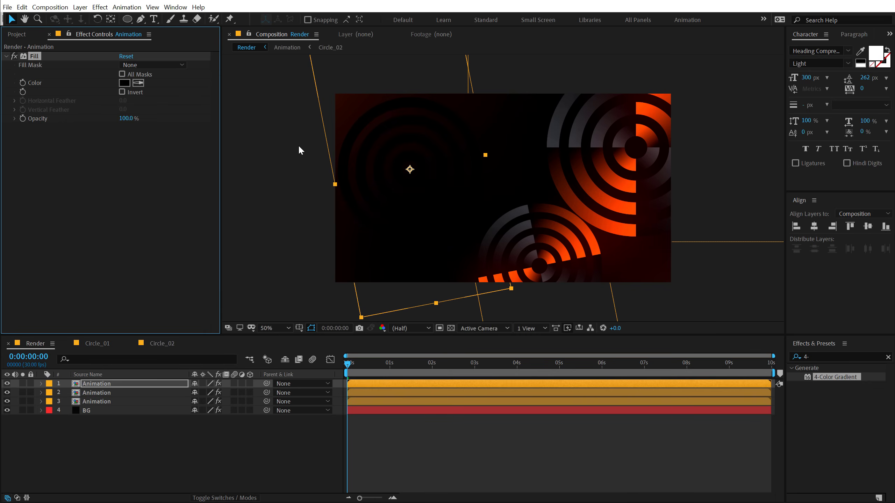
left_click(120, 485)
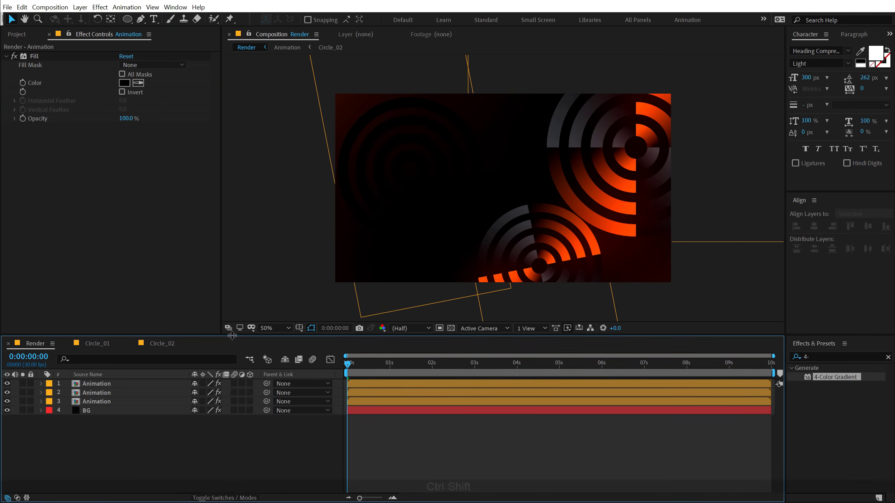
key("ctrl+shift+h")
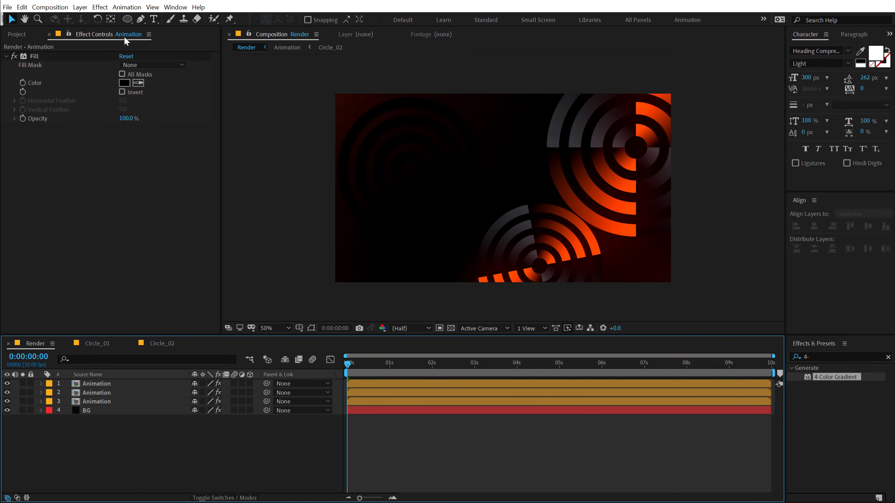
Add a two-line text layer 'roller' / 'coaster' in All Caps at the frame's left
left_click(154, 18)
left_click(369, 169)
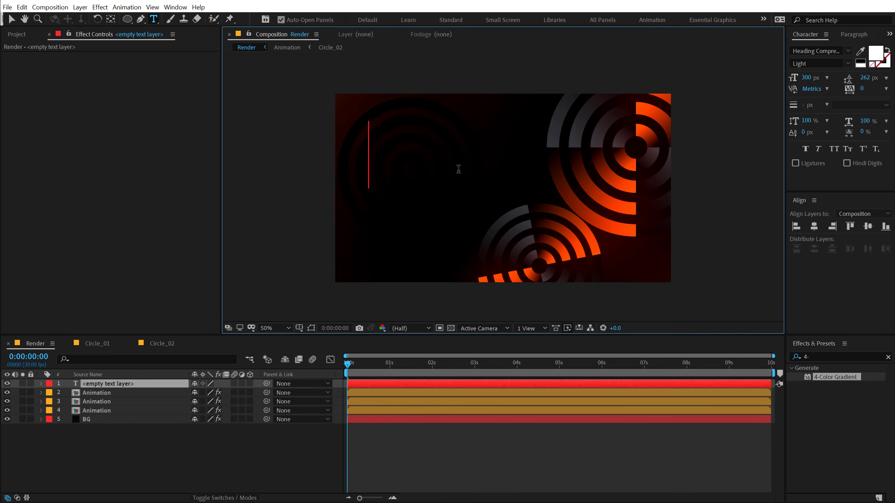
type("roller")
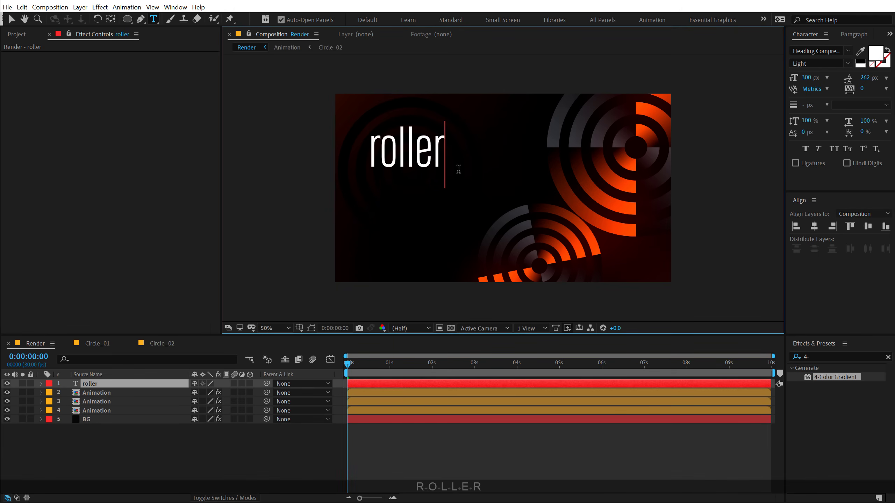
key("Return")
type("coaster")
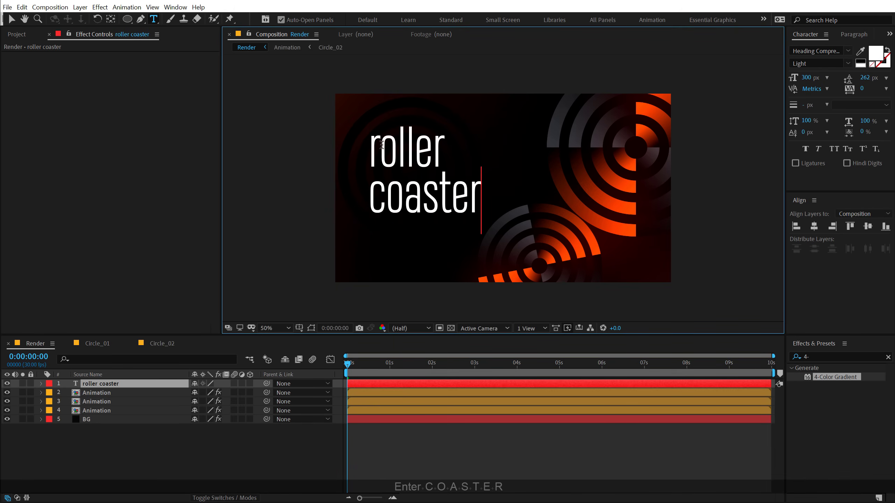
left_click(11, 19)
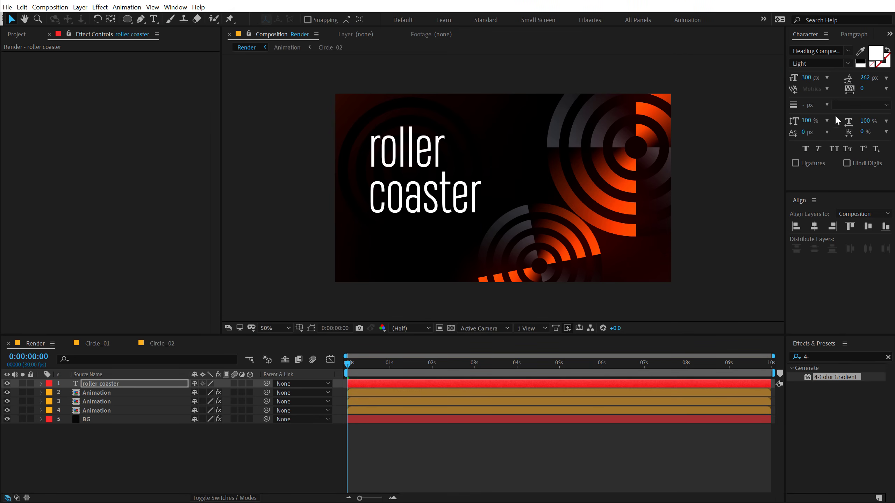
left_click(833, 148)
left_click_drag(414, 184, 408, 192)
Make the word ROLLER Bold and nudge the title slightly right
double_click(419, 164)
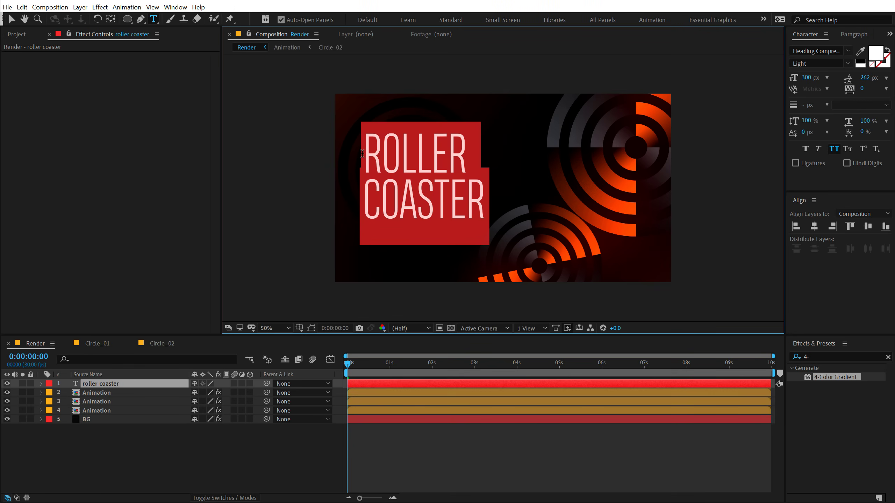
double_click(372, 154)
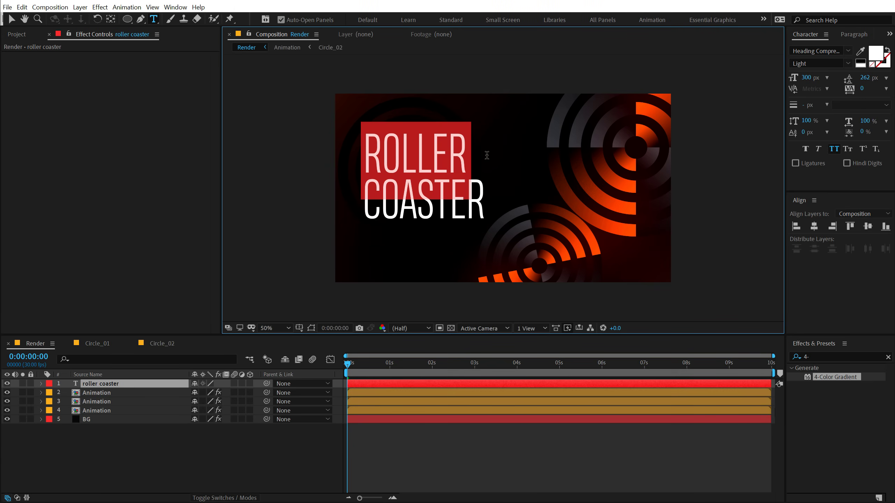
left_click(850, 62)
left_click(812, 106)
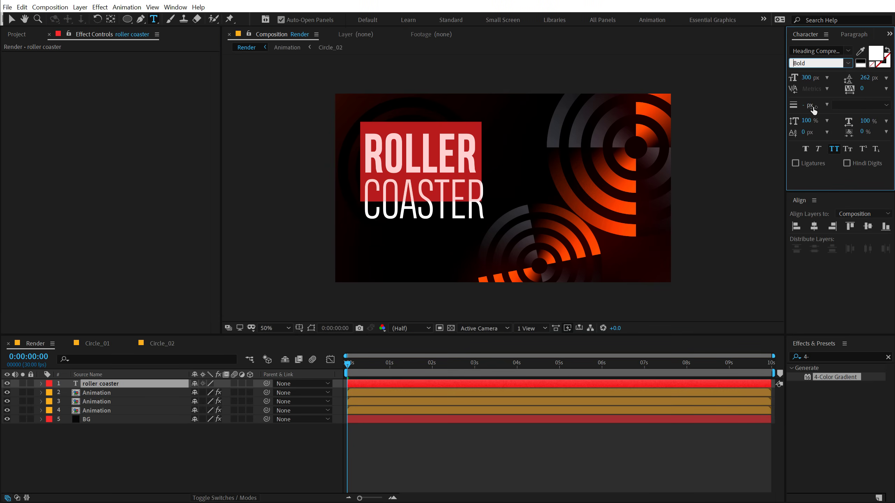
left_click(12, 19)
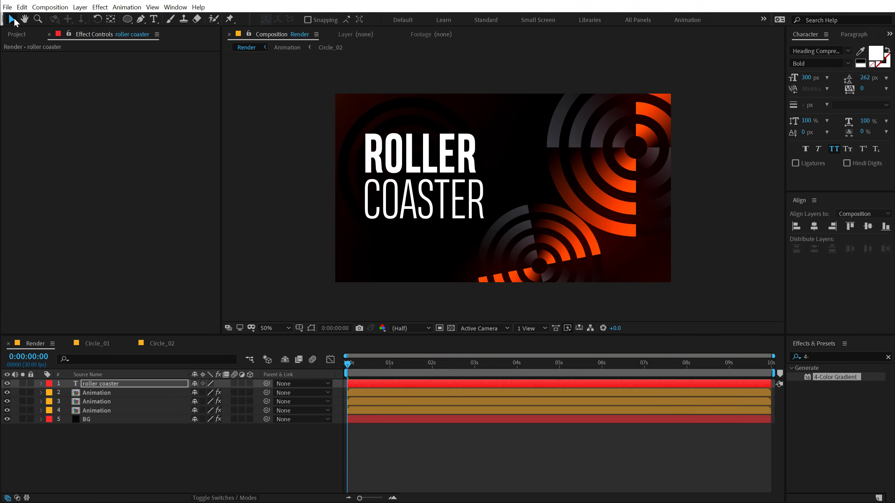
left_click(449, 170)
key("shift+Right")
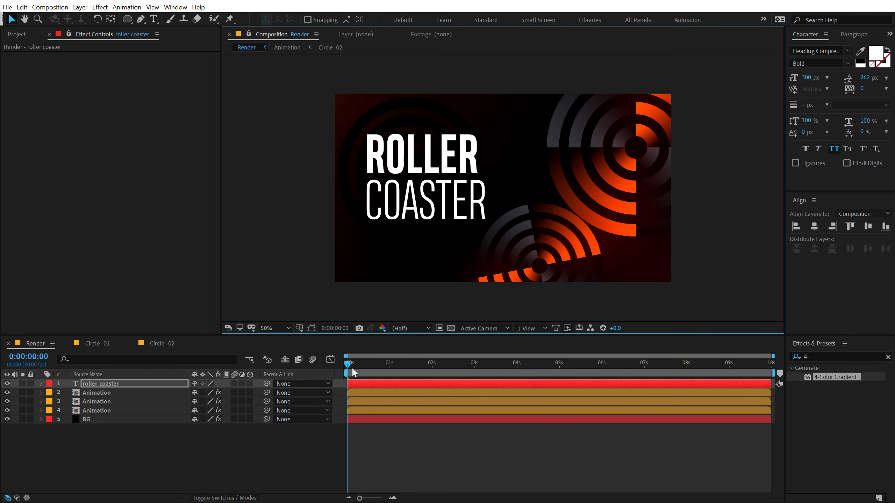
Set the title to 183 px with 168 px leading and centre it in the composition
left_click_drag(352, 368, 644, 333)
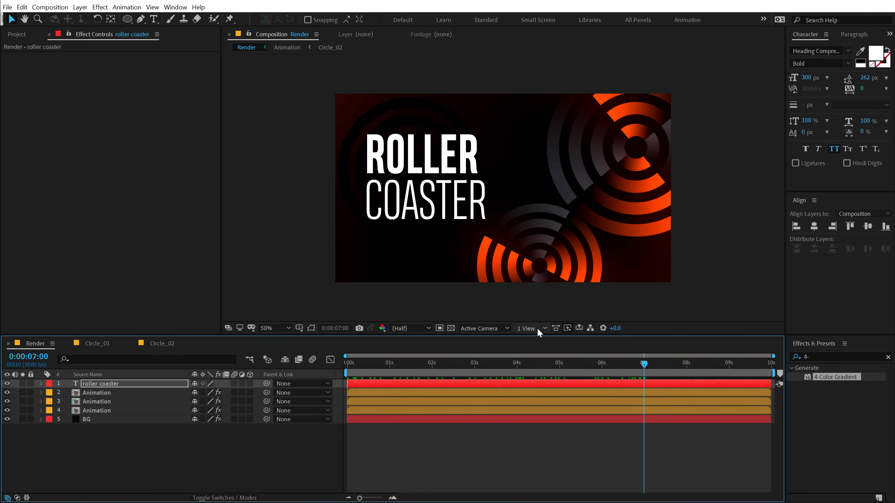
left_click(571, 329)
left_click(523, 455)
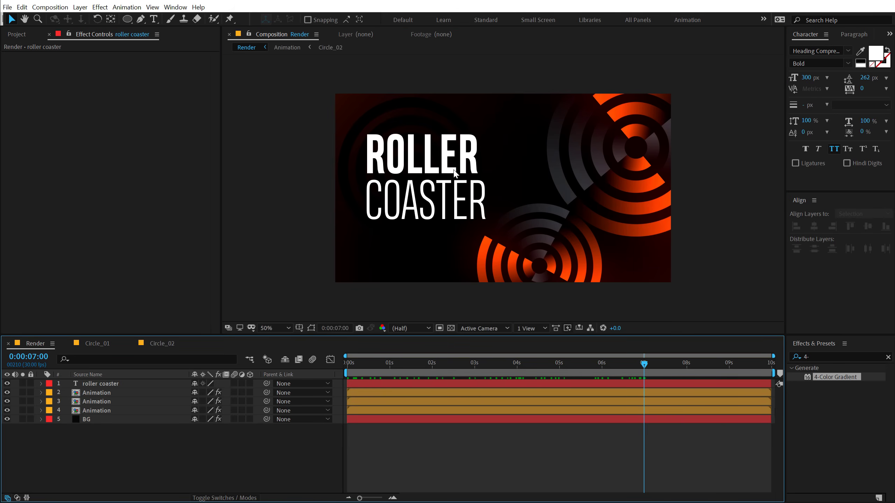
left_click(106, 384)
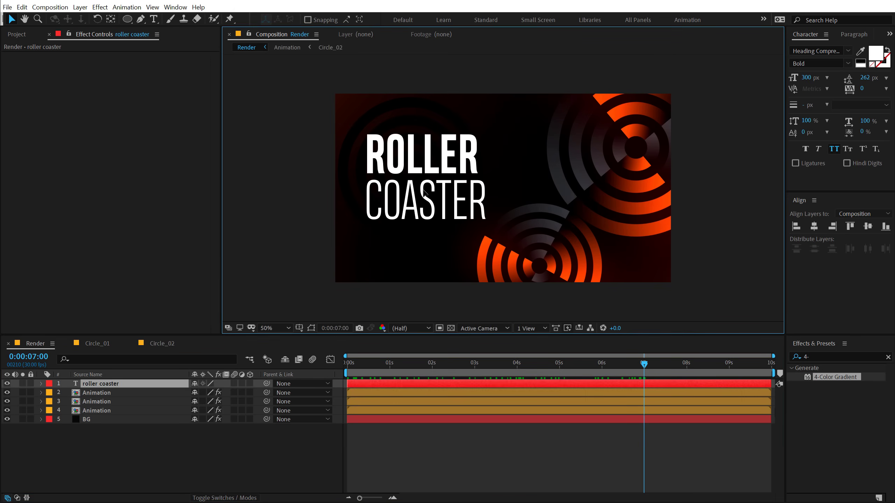
left_click(867, 226)
left_click(814, 226)
left_click_drag(805, 77, 752, 83)
left_click_drag(858, 78, 822, 86)
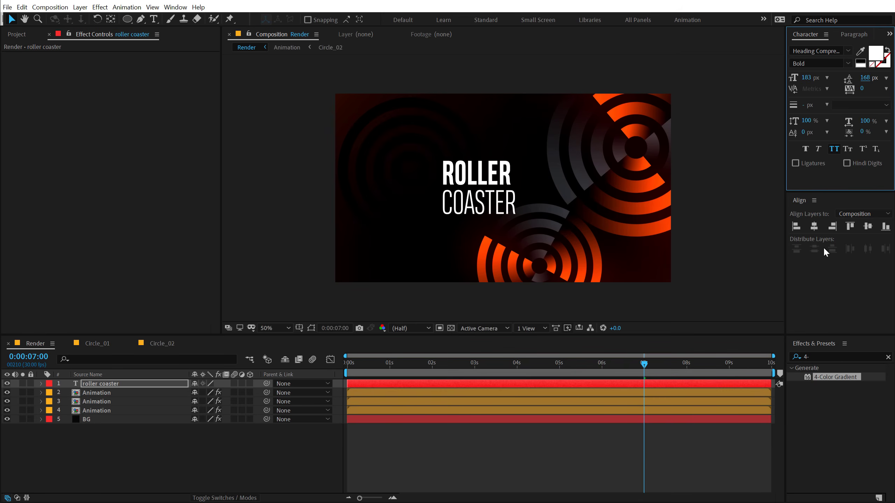
left_click(817, 226)
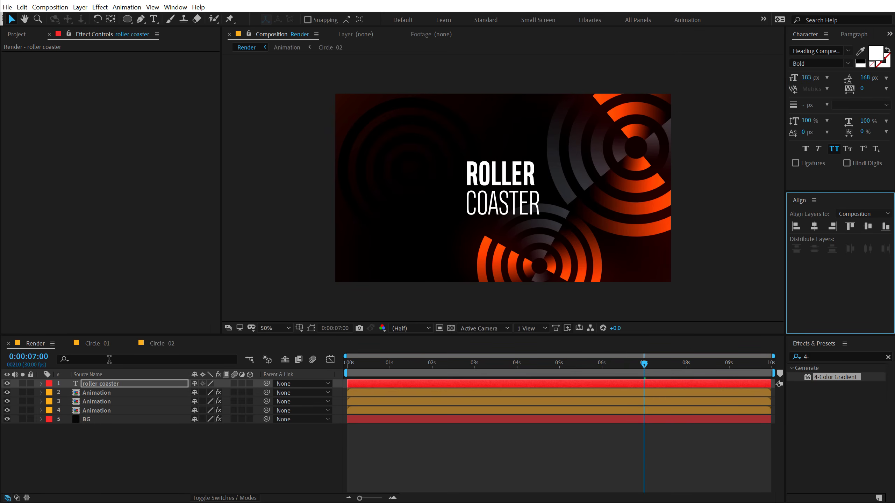
Hide the second ring layer and duplicate the upper-right rings into the lower-left
left_click(7, 392)
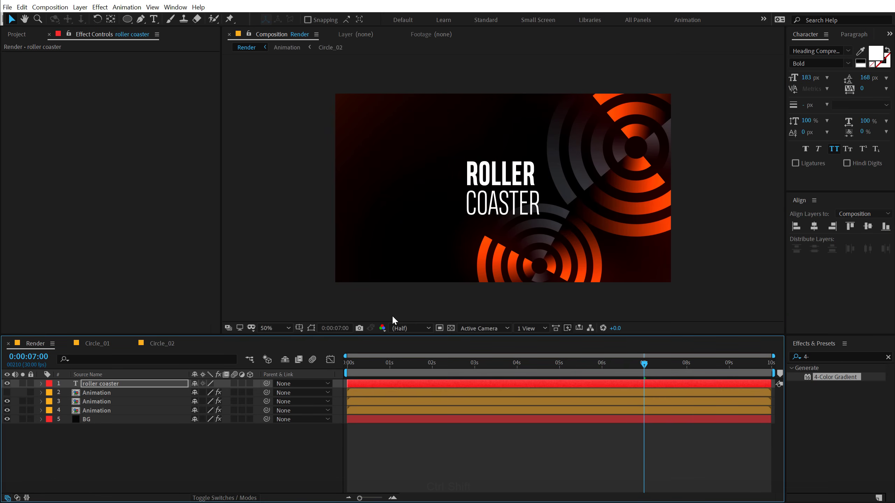
key("ctrl+shift+h")
left_click(636, 148)
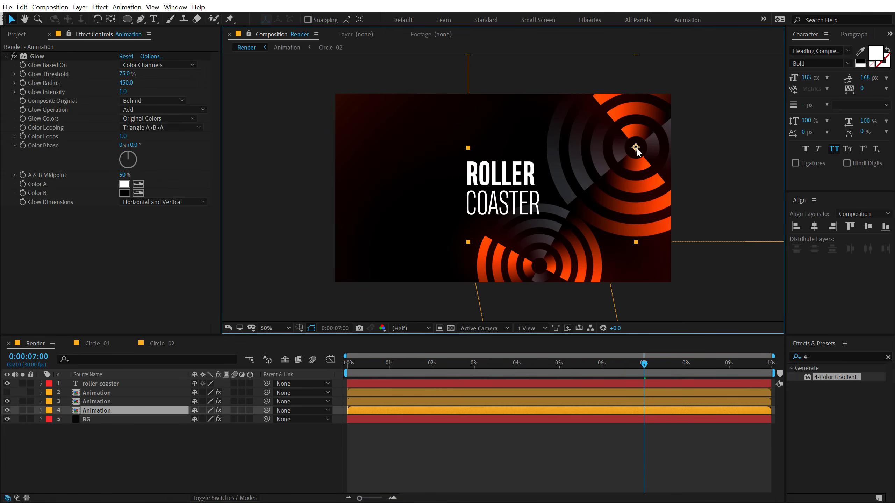
key("ctrl+d")
left_click_drag(636, 150, 393, 260)
Duplicate the bottom-middle rings, reposition the copy, enlarge the bottom-middle rings, and preview
left_click(575, 311)
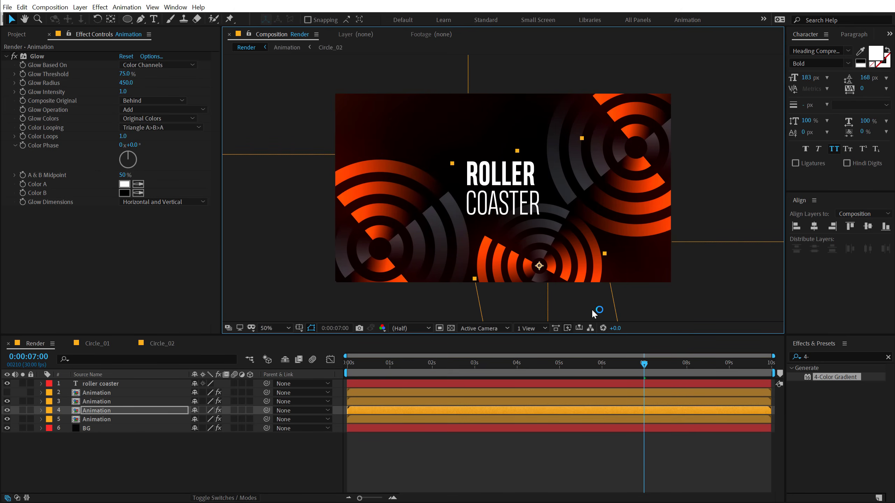
key("ctrl+d")
left_click_drag(583, 299, 503, 127)
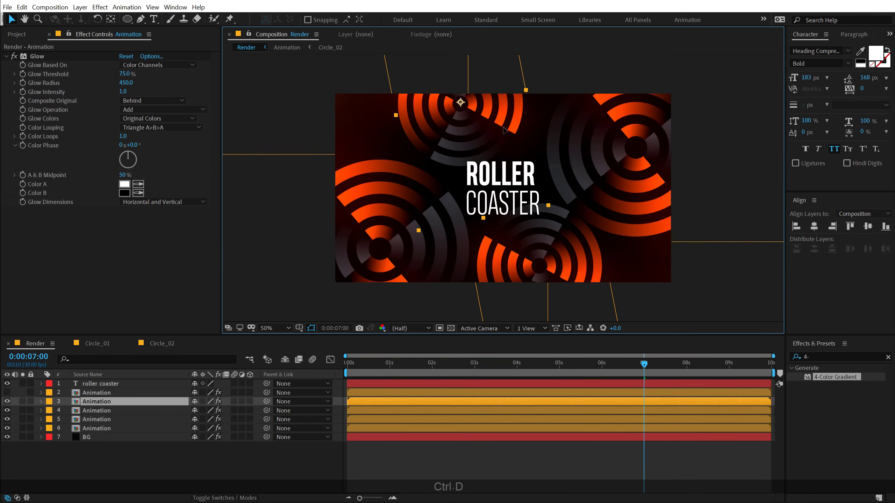
left_click_drag(471, 89, 391, 236)
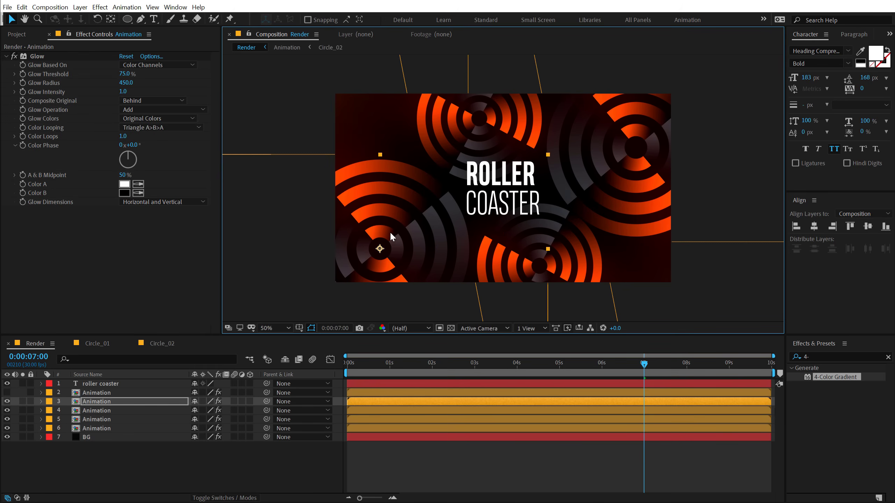
left_click(517, 253)
left_click_drag(548, 249, 581, 246)
left_click_drag(399, 265, 387, 269)
left_click_drag(347, 363, 285, 394)
key("ctrl+shift+h")
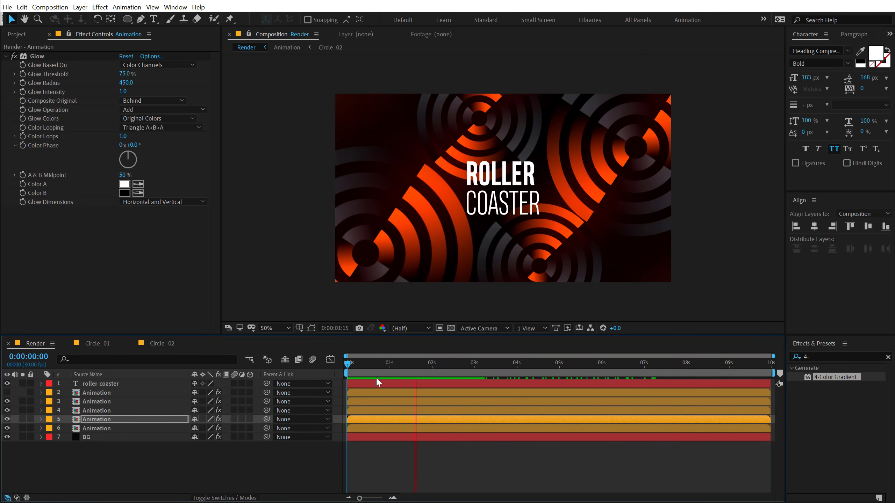